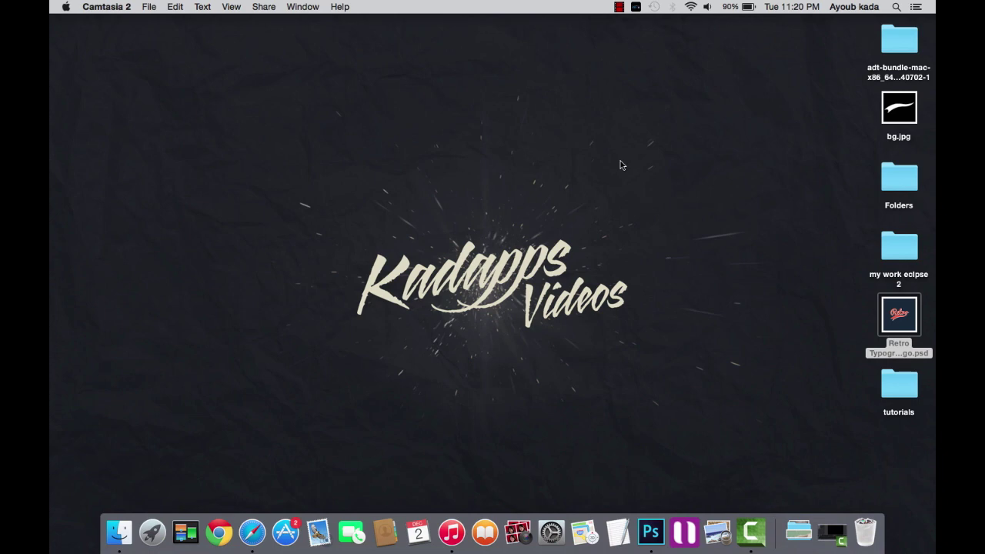
Quick Look the finished Retro Typographic Logo.psd in Finder, then switch to Photoshop.
click(899, 315)
key(space)
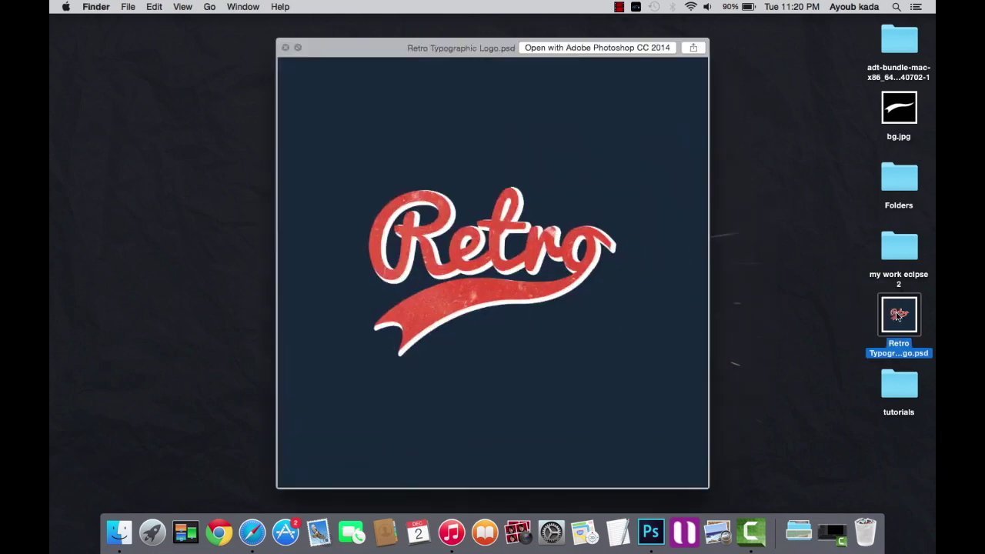
key(space)
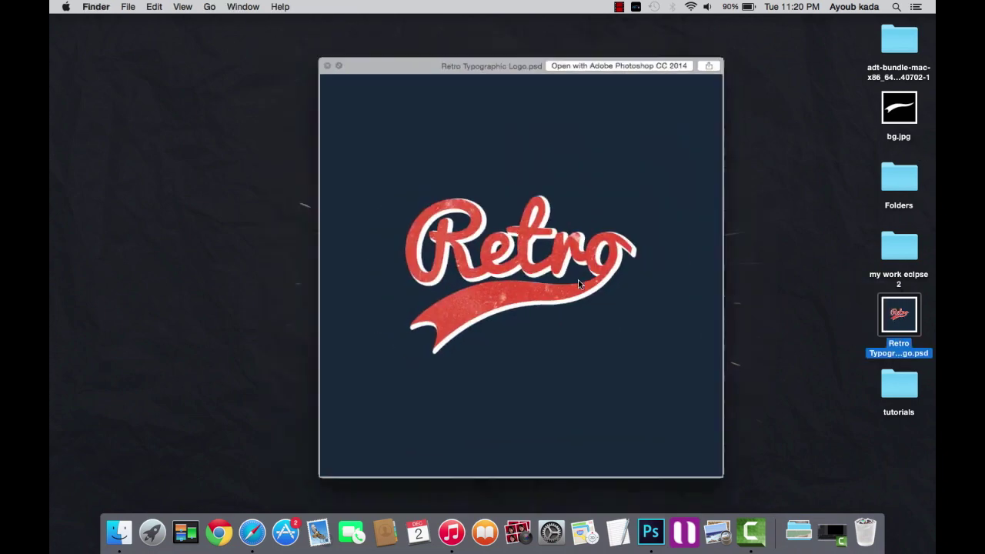
click(650, 532)
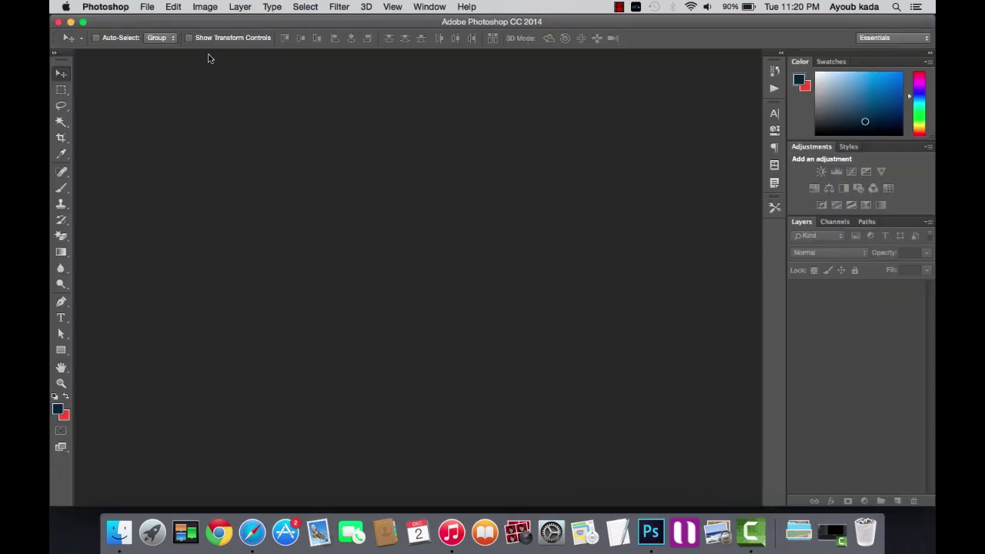
Create a new 1000 × 1000 px document at 144 ppi and fit it in the window.
click(166, 6)
click(366, 153)
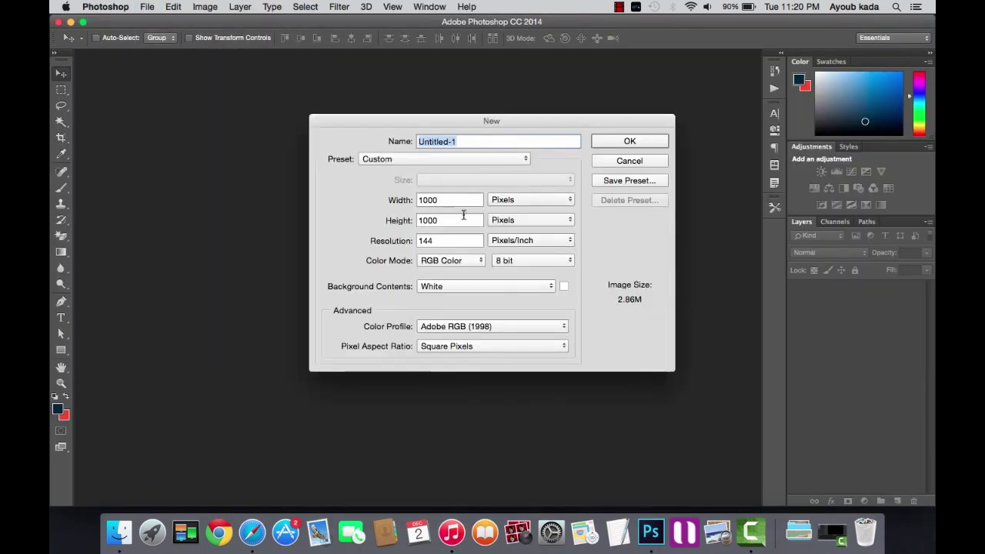
double_click(460, 203)
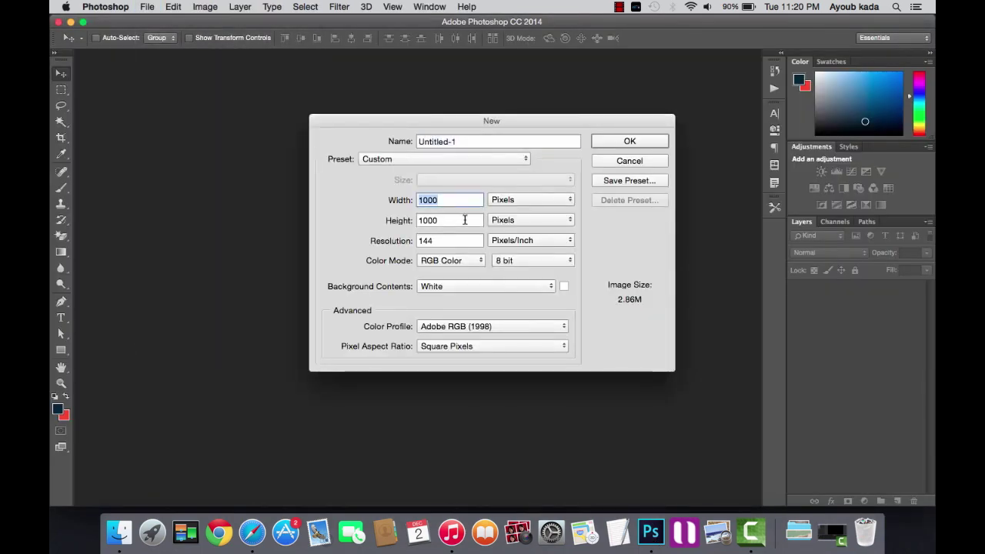
key(Return)
key(super+minus)
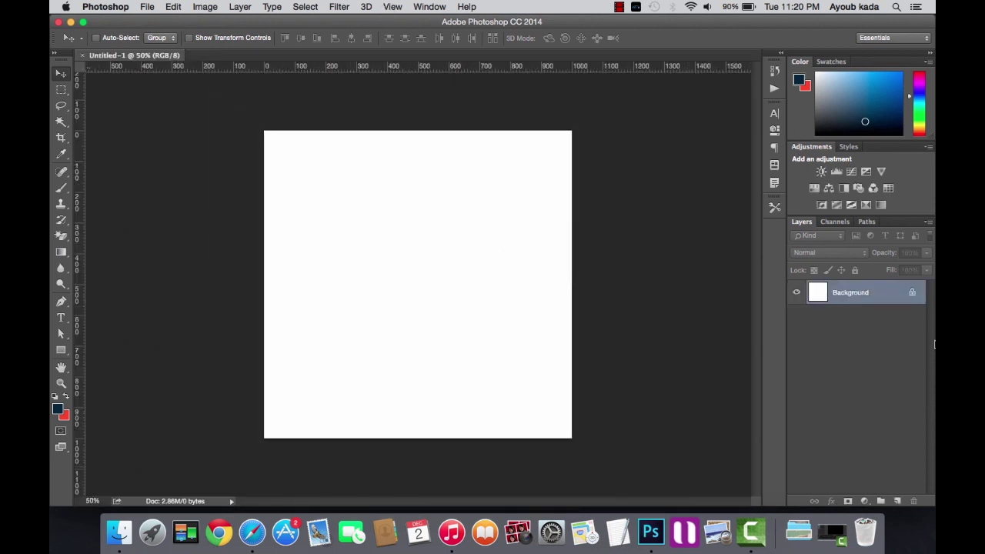
Unlock the background as Layer 0, give it a #19283b Color Overlay, and add a vertical guide at 500 px.
double_click(881, 300)
key(Return)
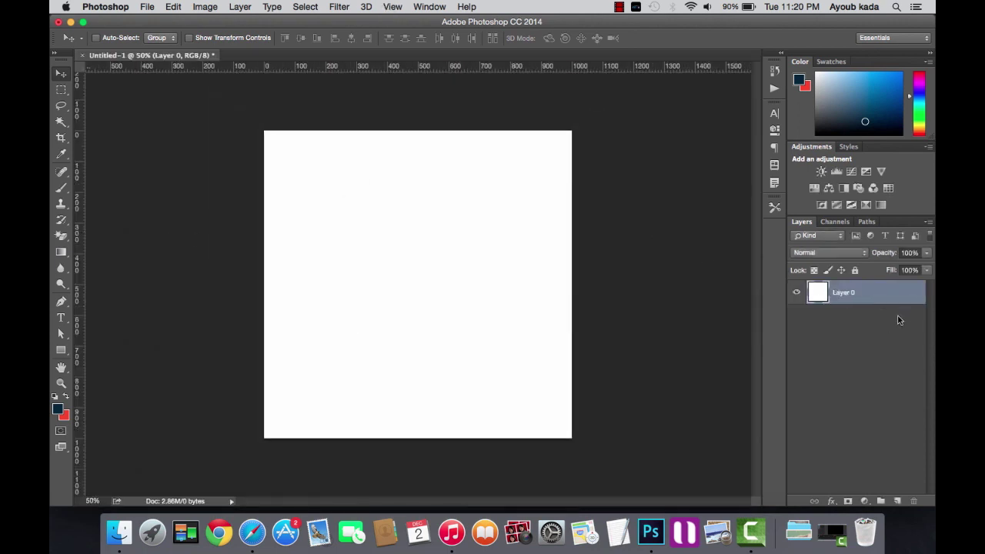
double_click(901, 294)
click(547, 190)
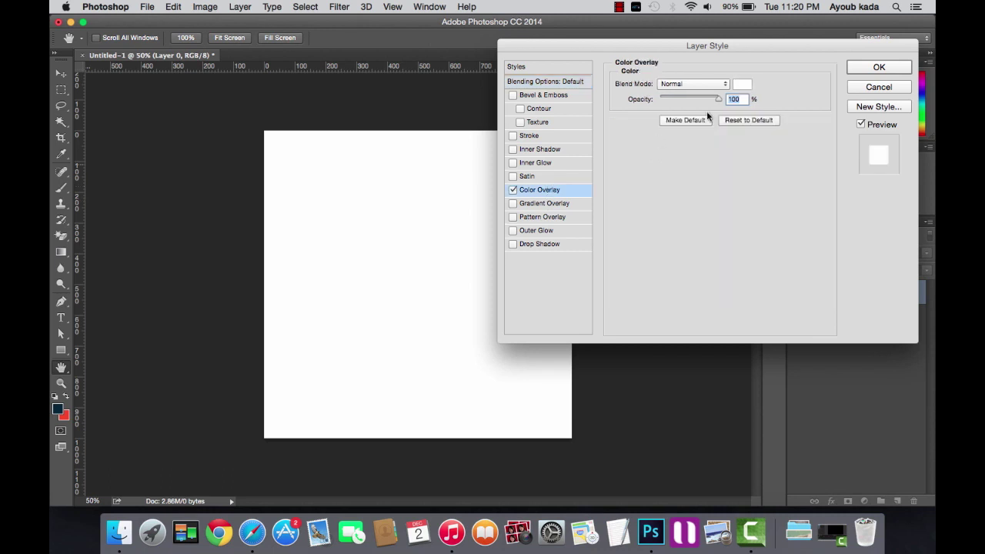
click(740, 85)
click(60, 411)
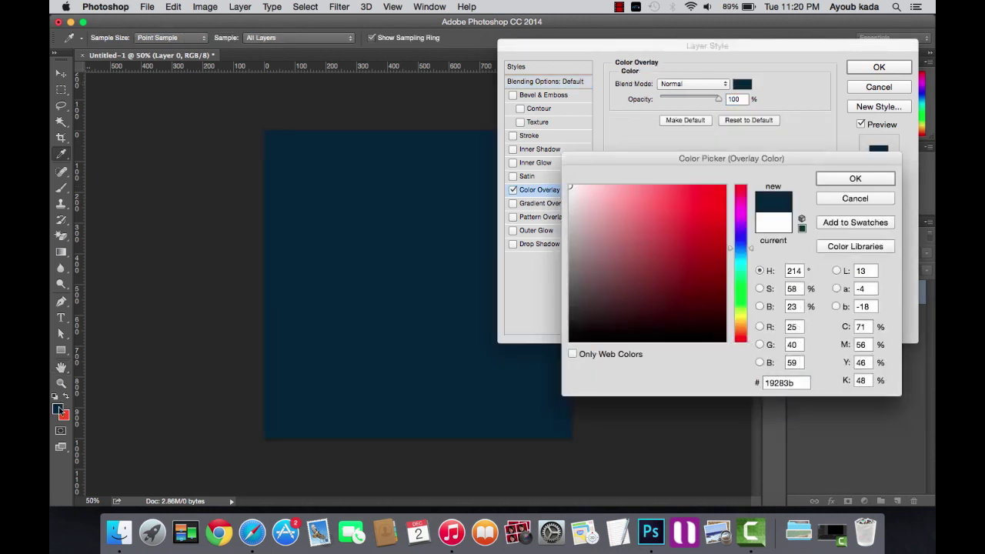
key(Return)
key(Return)
key(v)
drag(76, 327, 415, 366)
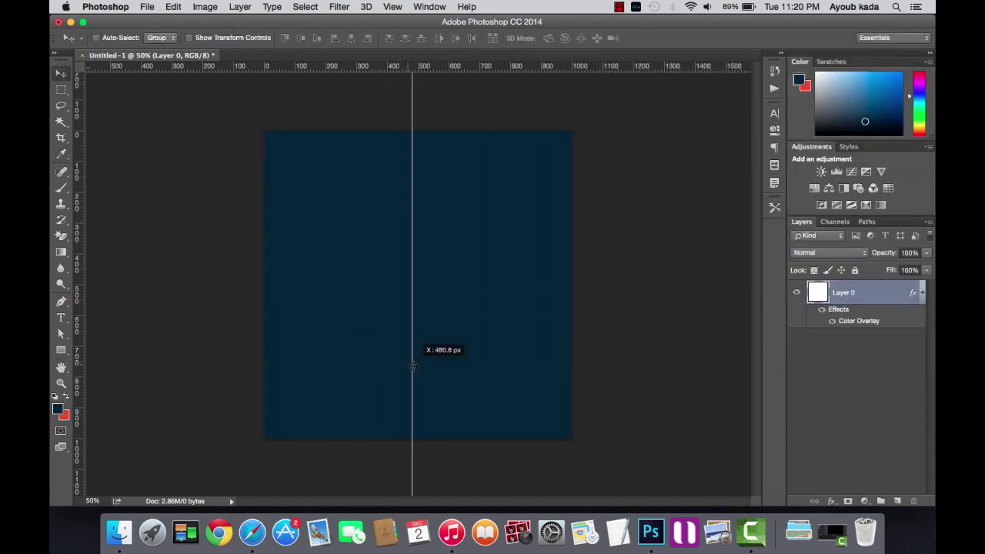
Add a horizontal guide at 500 px and type the Retro text left of centre.
drag(439, 69, 528, 285)
click(62, 318)
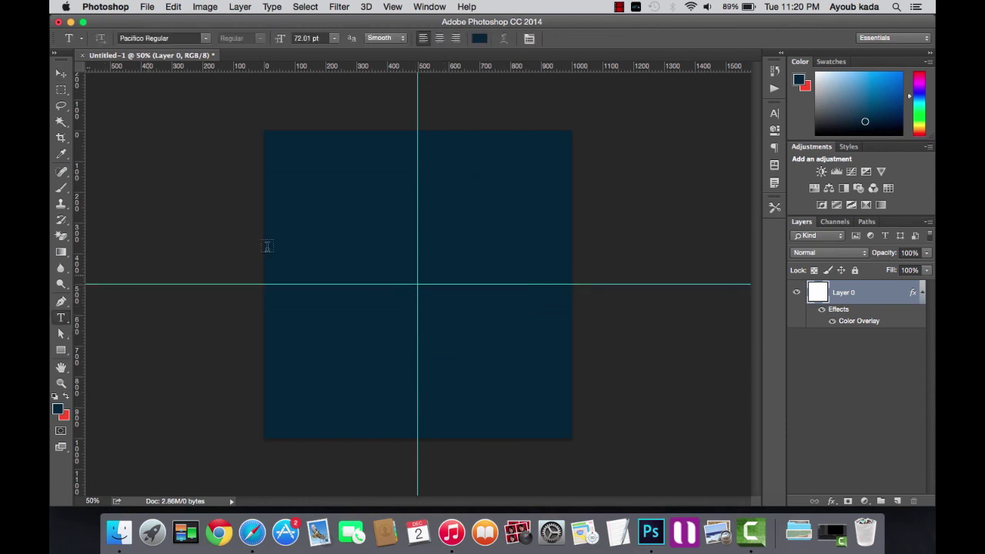
click(288, 231)
text(Ayoub)
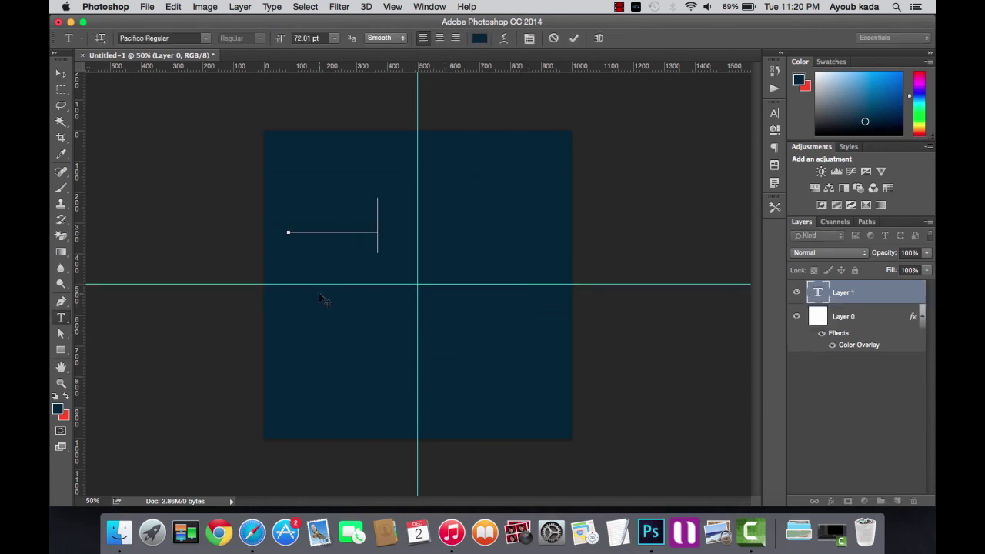
Colour the Retro text bright red, centre it on the canvas, commit, and zoom to 100%.
key(ctrl+a)
click(479, 38)
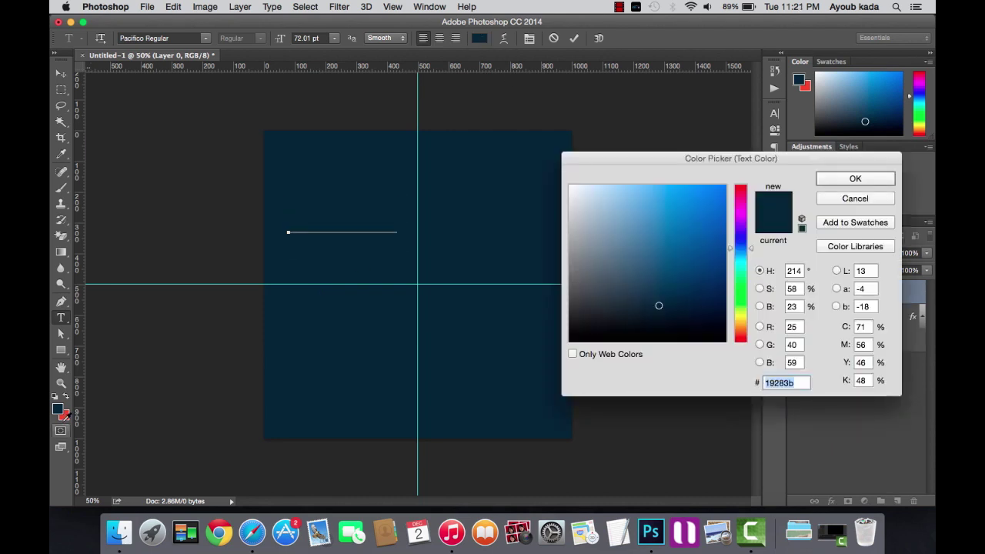
click(64, 417)
key(Return)
drag(359, 339, 353, 366)
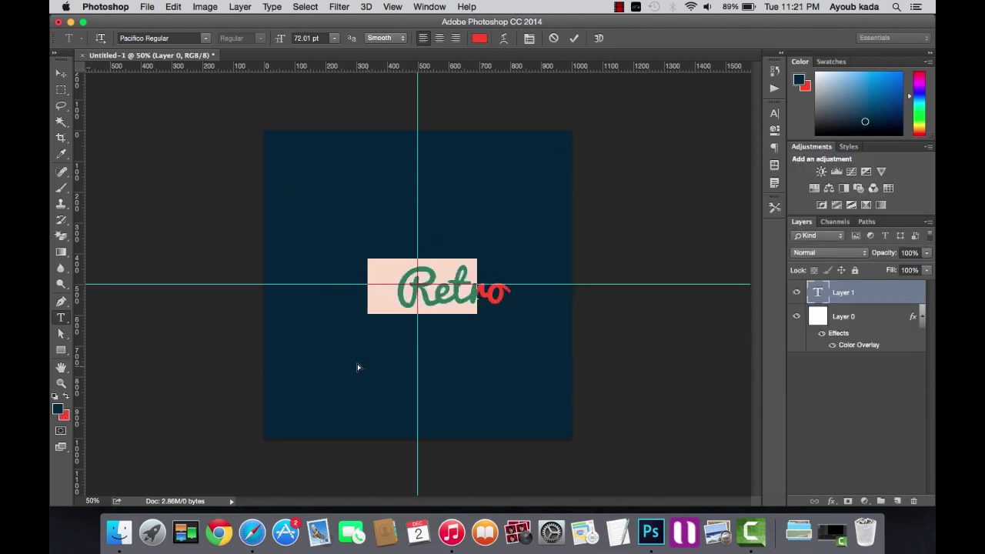
click(61, 73)
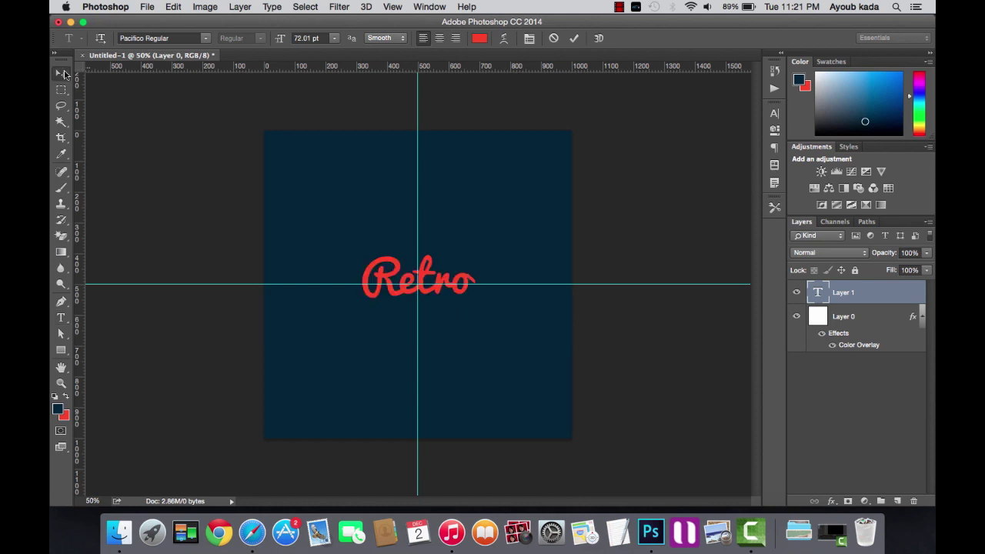
key(super+equal)
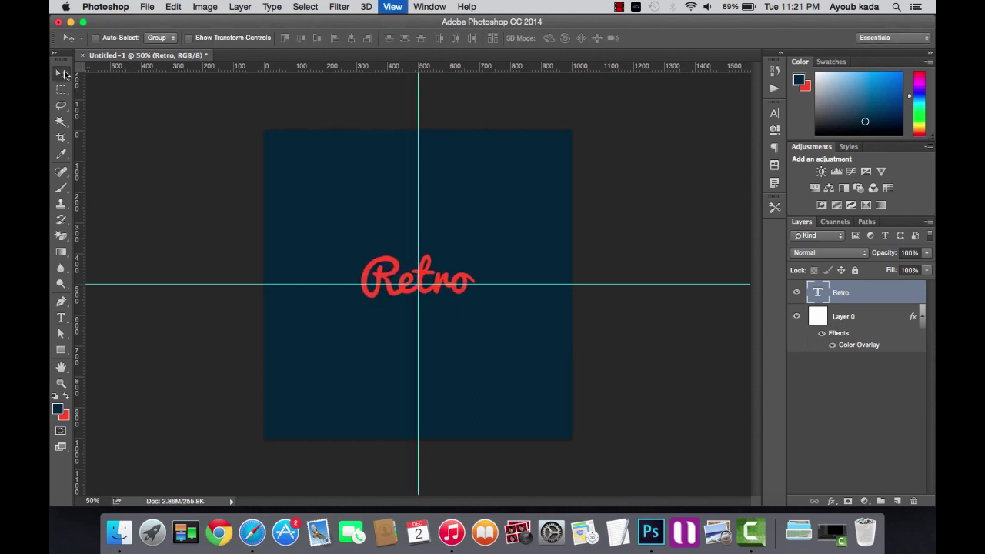
key(super+equal)
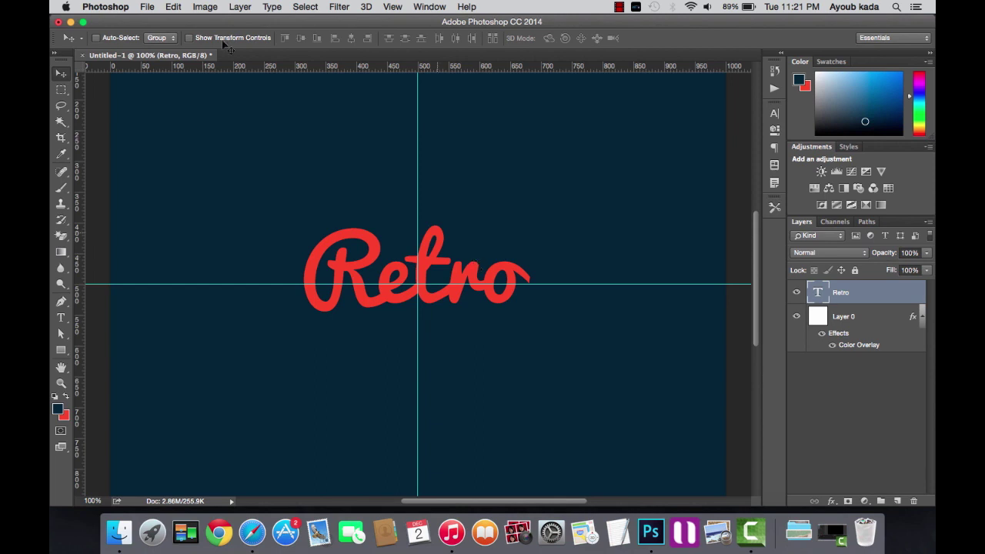
Place bg.jpg as an embedded image and move its layer below the Retro text.
click(145, 7)
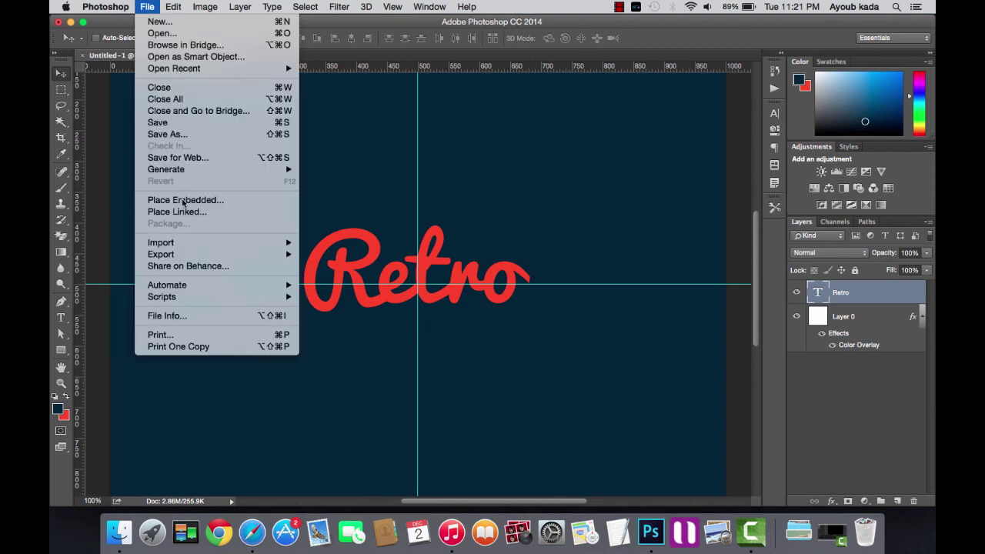
click(184, 202)
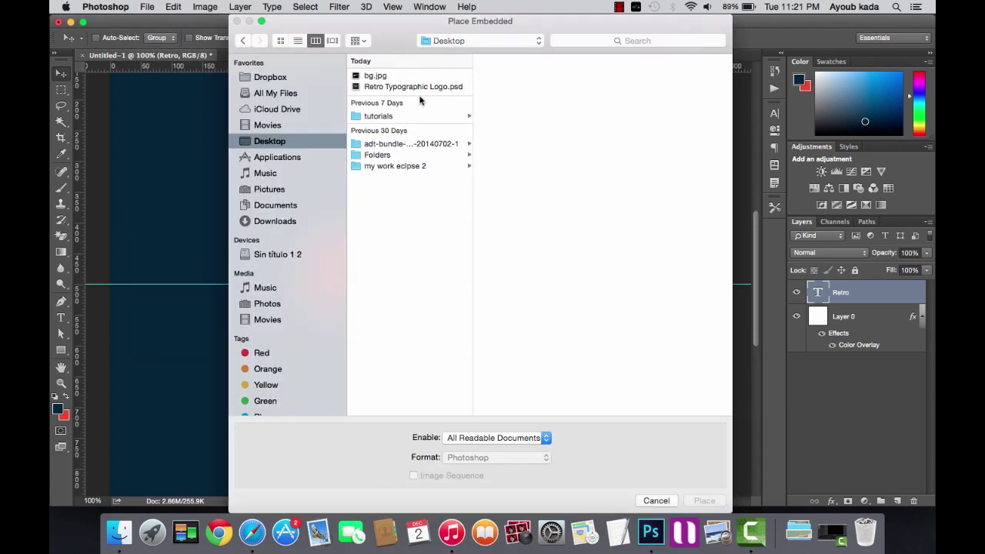
click(376, 75)
key(Return)
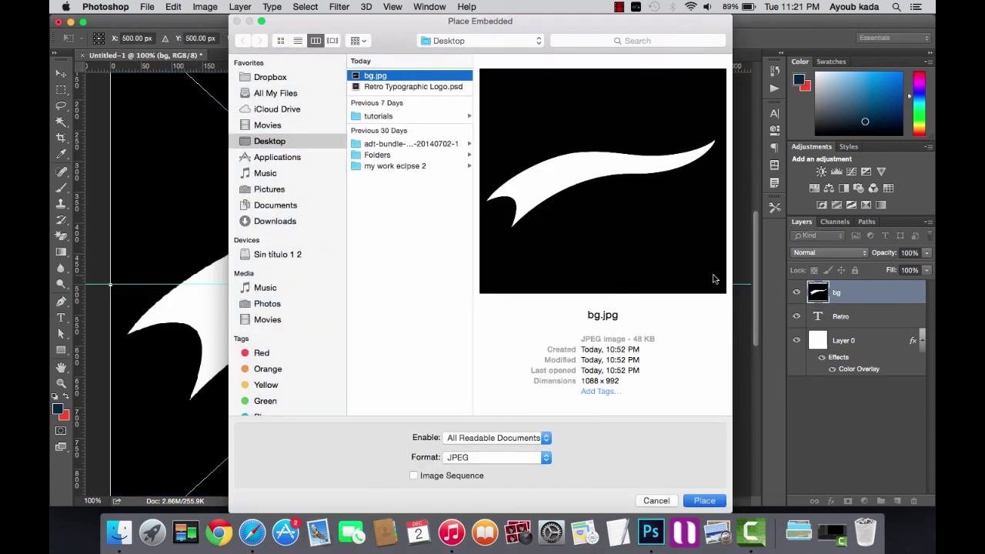
key(Return)
key(super+minus)
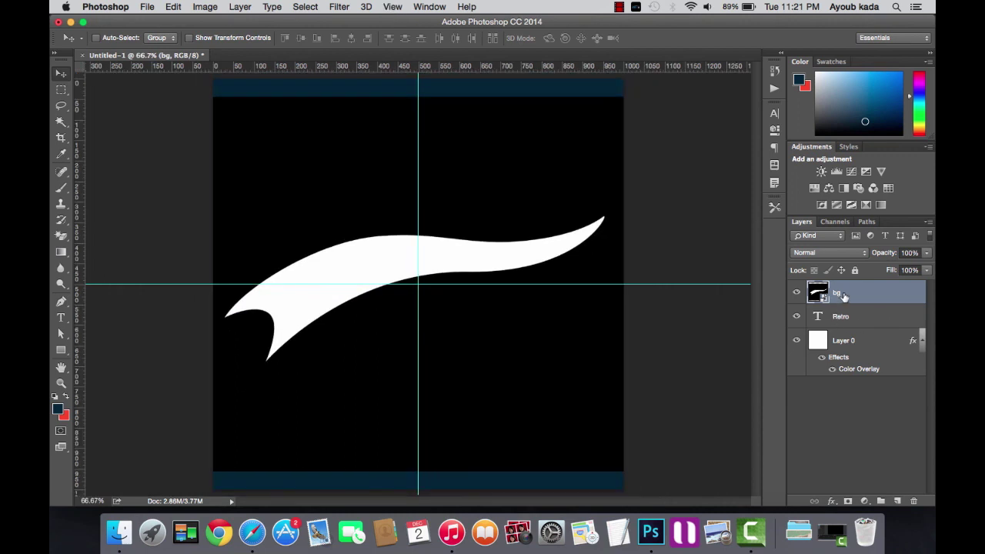
drag(842, 296, 857, 326)
Scale the swoosh image down and nudge it into place under the Retro lettering.
key(super+t)
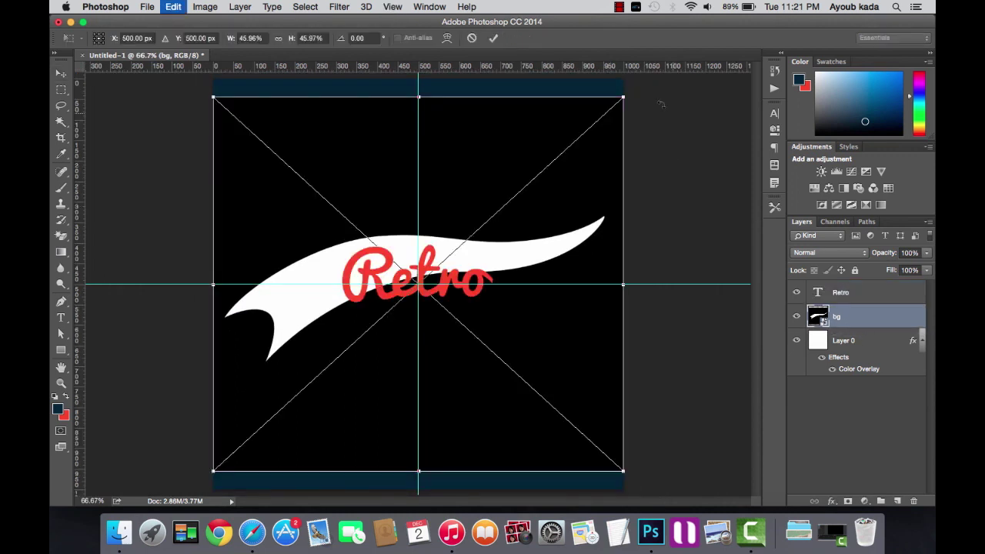
drag(624, 97, 368, 330)
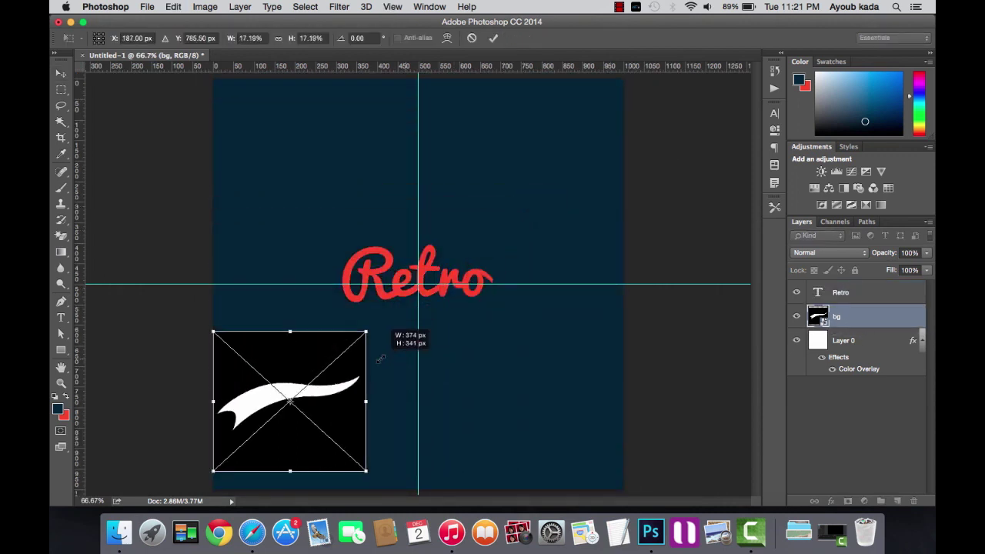
mouse_move(317, 402)
mouse_down()
mouse_move(443, 326)
mouse_move(475, 340)
mouse_up()
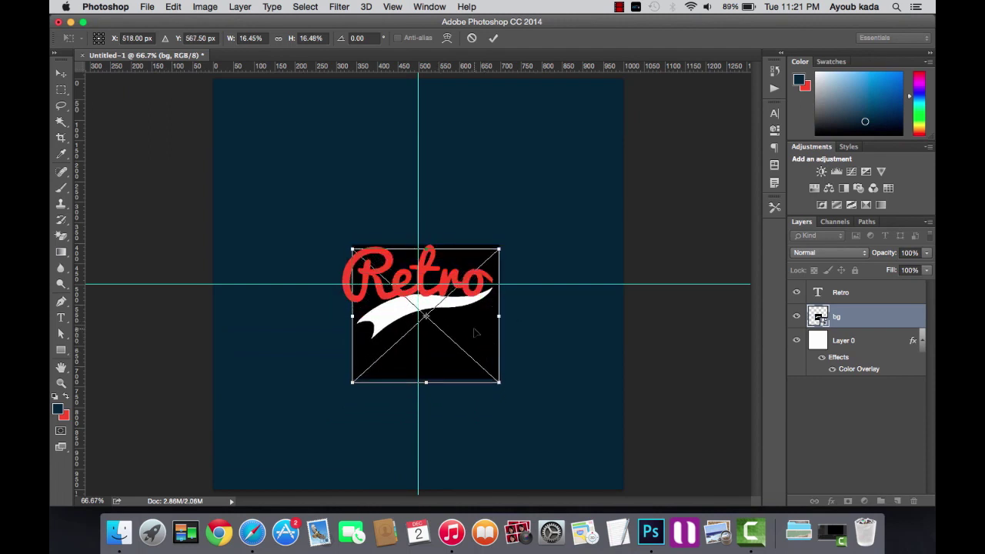
key(shift+Down)
key(shift+Left)
key(shift+Left)
key(shift+Down)
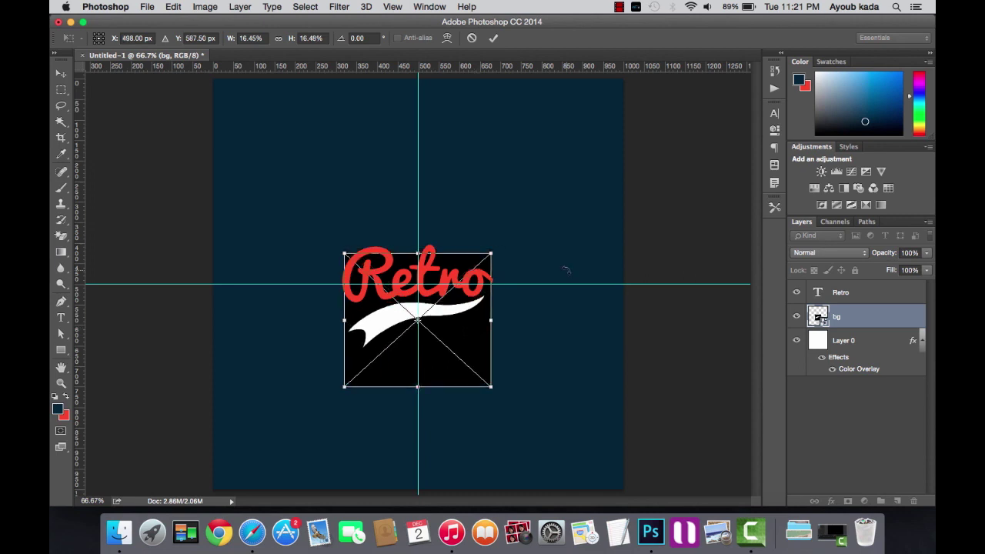
key(Return)
Enlarge the swoosh slightly to about 17.6% and shift it a little lower.
key(super+plus)
key(super+plus)
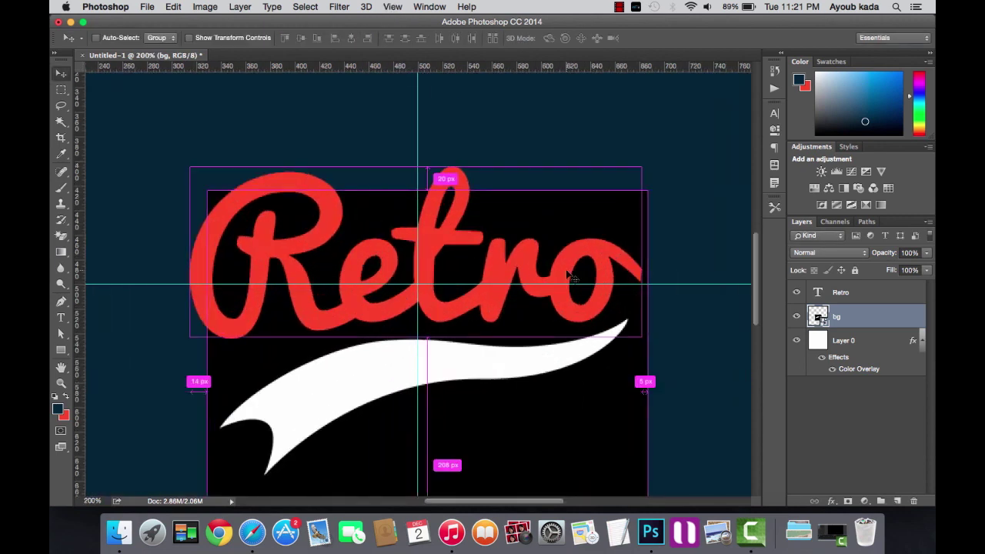
key(super+t)
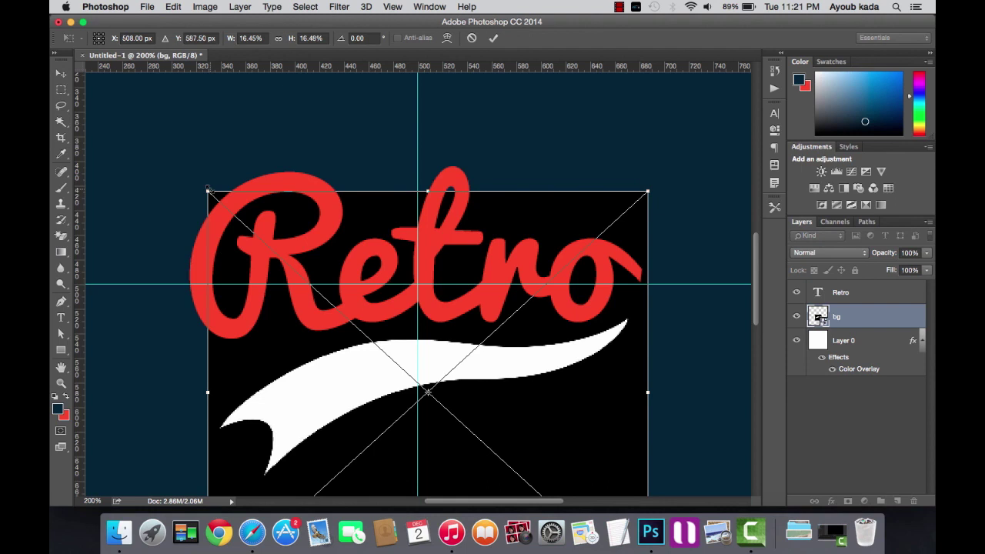
drag(208, 189, 164, 171)
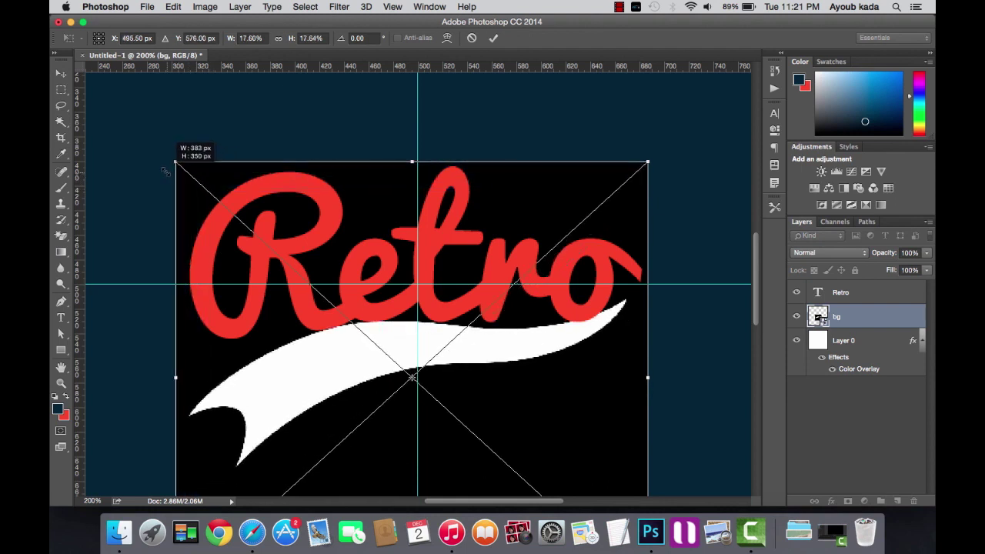
drag(439, 341, 444, 351)
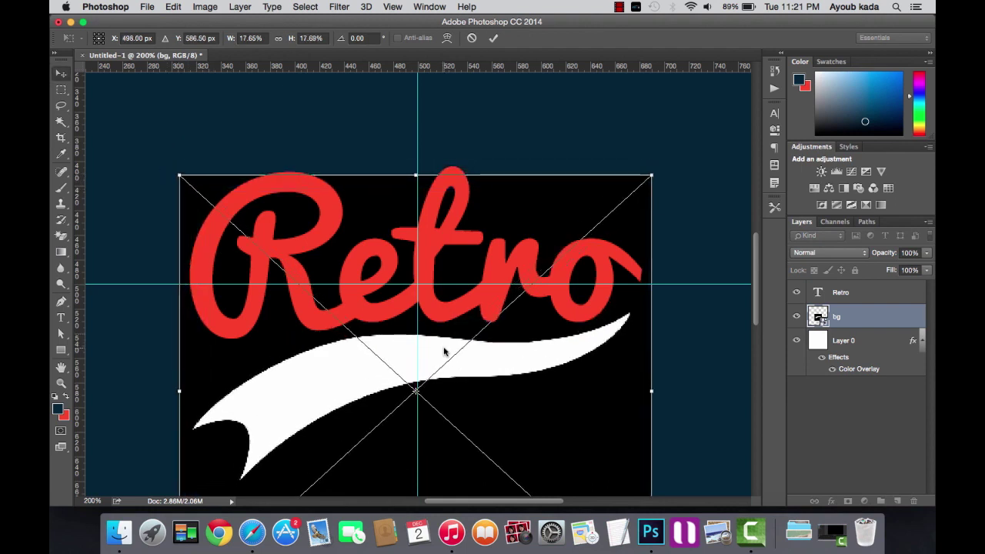
key(Return)
scroll(444, 352, down, 1)
scroll(444, 352, down, 4)
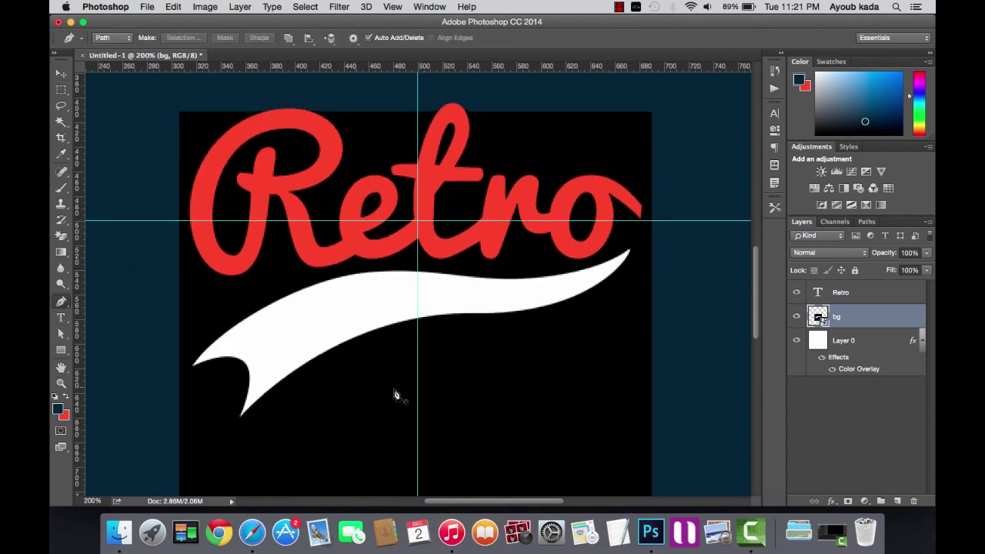
Start a Pen path at the banner's left tip, curving along its top edge to the o's tail.
click(61, 301)
key(super+plus)
key(super+plus)
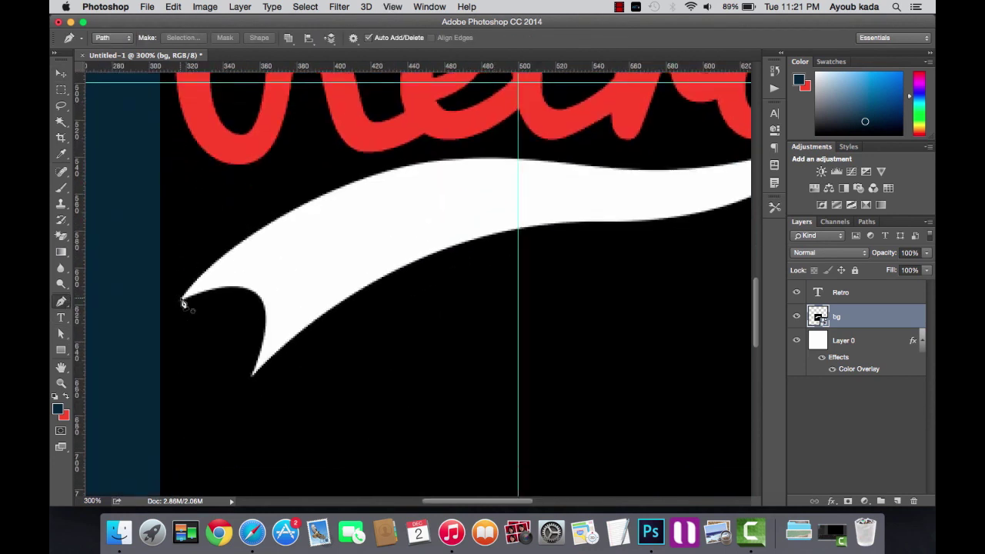
click(183, 301)
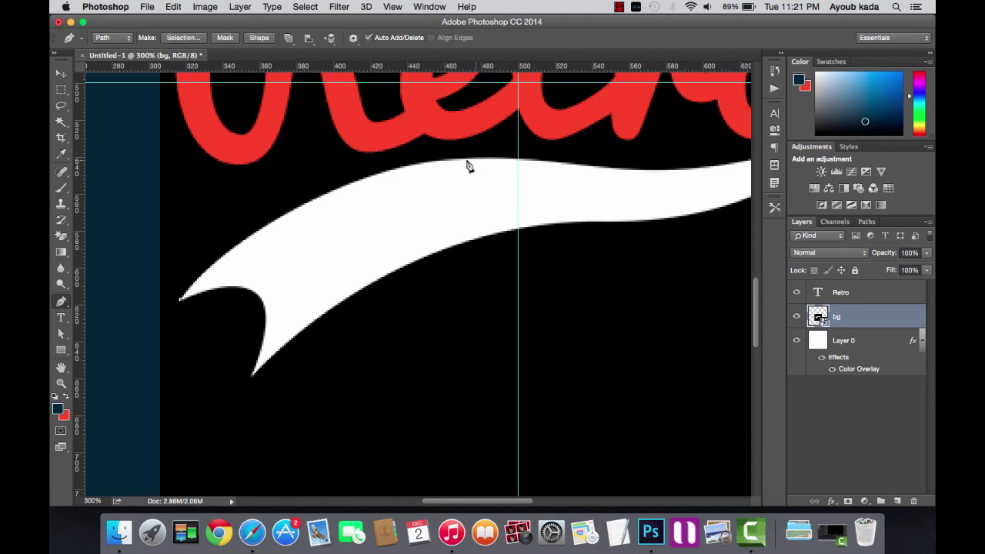
mouse_move(436, 162)
mouse_down()
mouse_move(554, 163)
mouse_move(599, 145)
mouse_up()
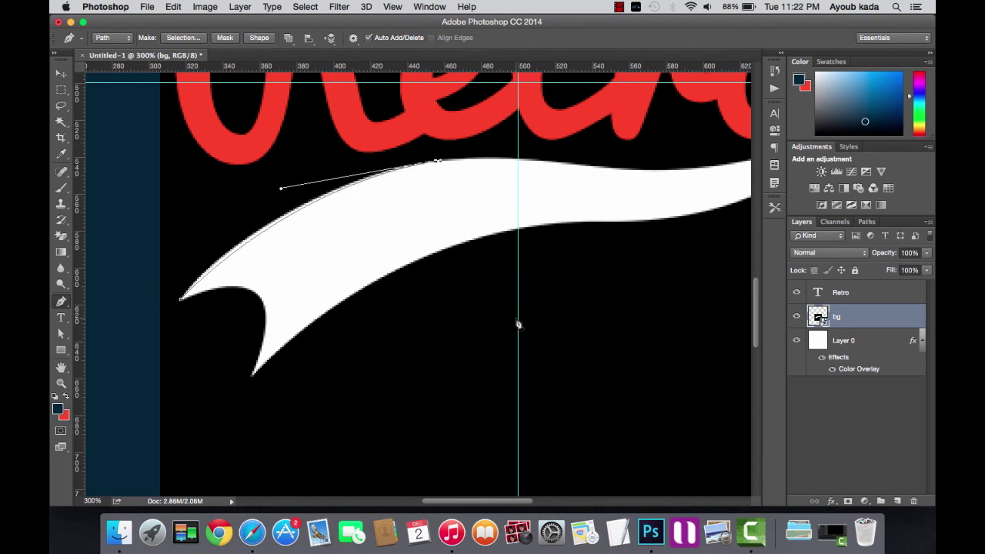
scroll(518, 324, right, 5)
scroll(518, 324, left, 2)
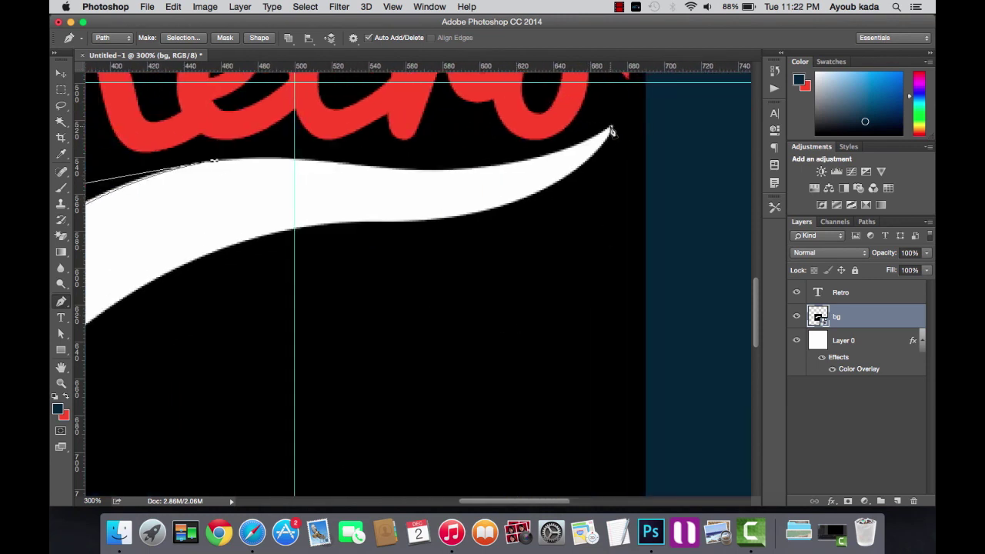
scroll(611, 131, up, 2)
mouse_move(628, 113)
mouse_down()
mouse_move(640, 109)
mouse_move(636, 88)
mouse_move(618, 97)
mouse_move(645, 77)
mouse_up()
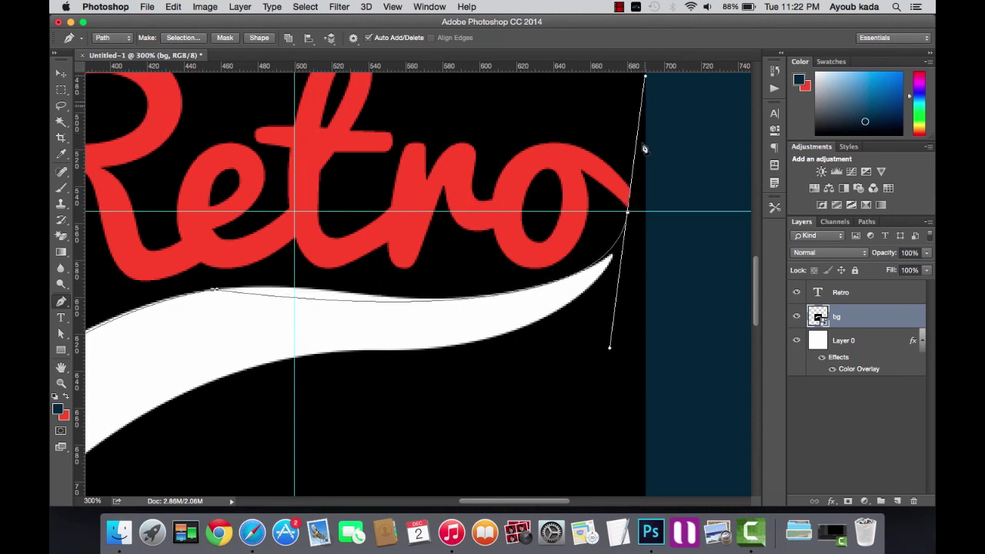
scroll(634, 233, up, 4)
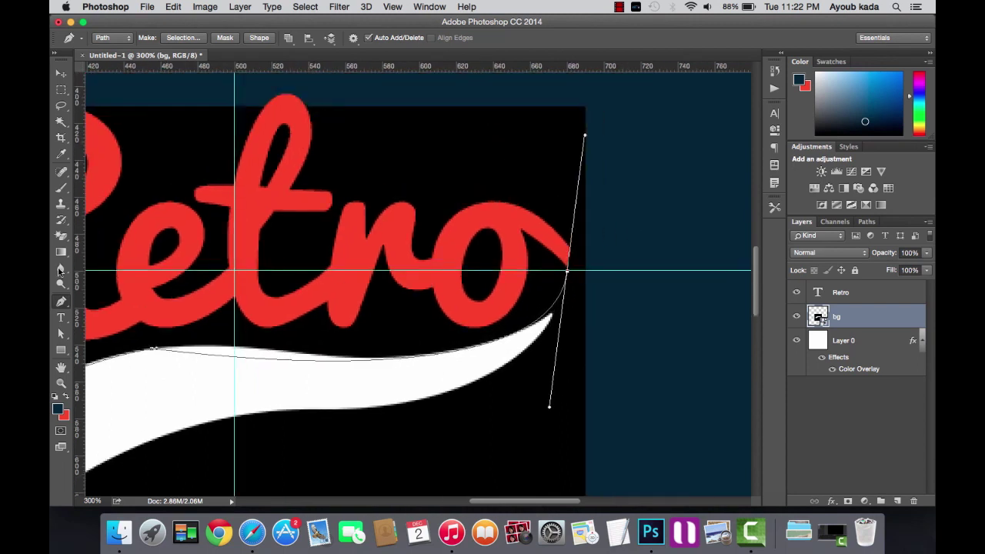
Adjust the curve handles of the o-tail anchor and remove its outgoing handle.
click(62, 333)
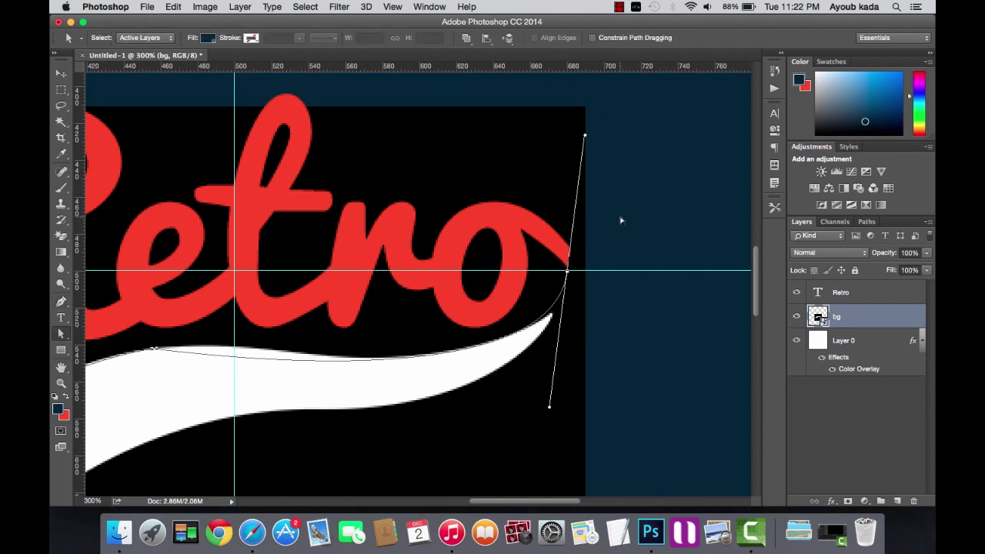
drag(585, 138, 586, 147)
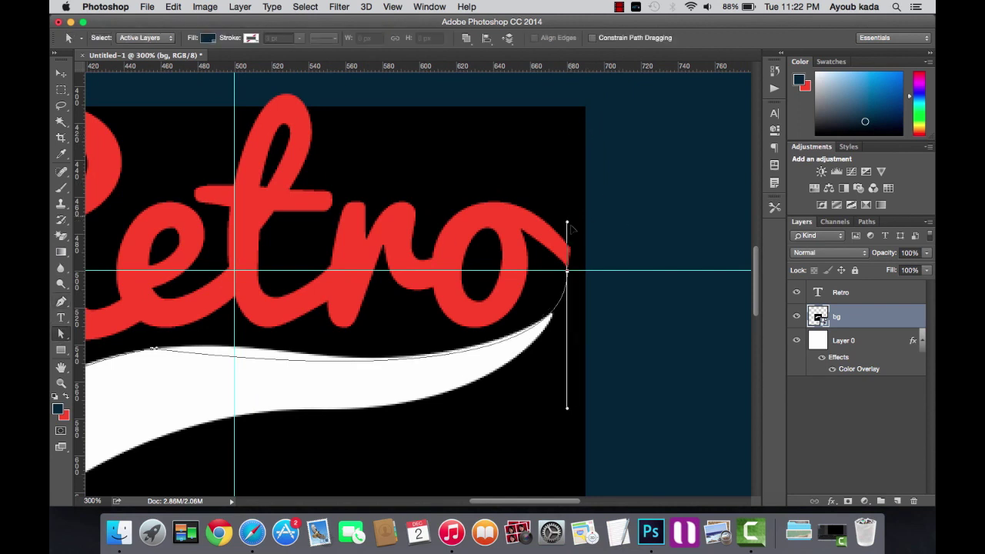
mouse_move(571, 228)
mouse_down()
mouse_move(583, 257)
mouse_move(572, 242)
mouse_move(572, 261)
mouse_up()
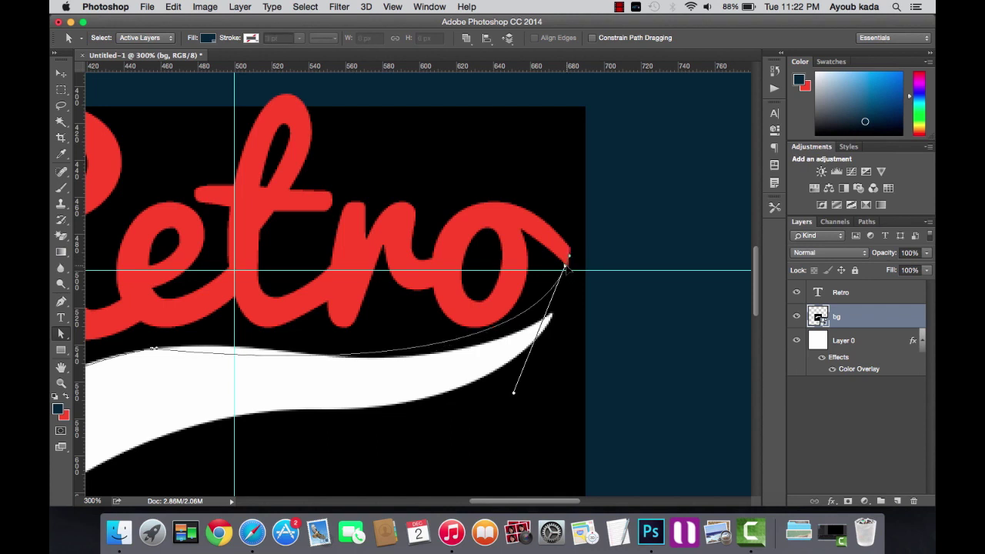
drag(570, 263, 570, 256)
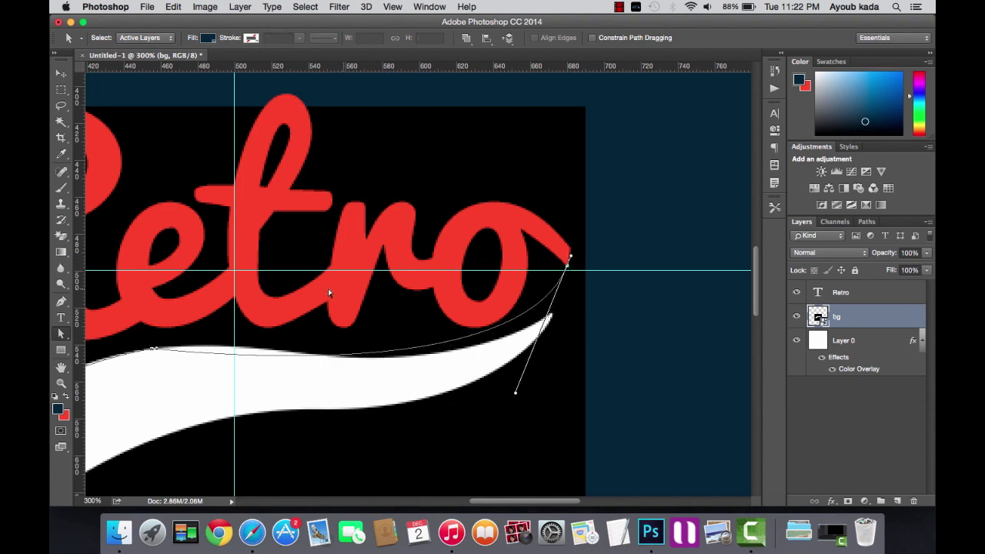
click(62, 301)
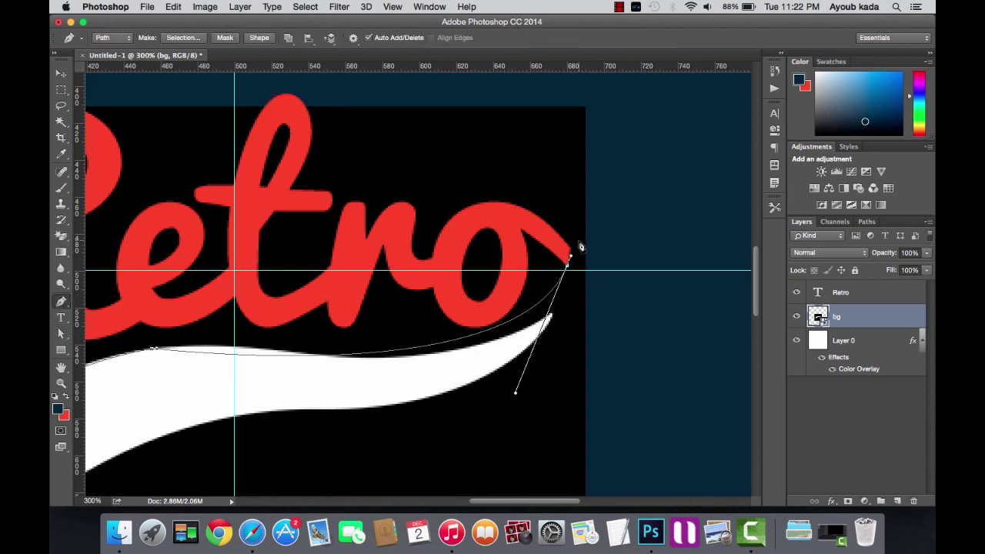
click(568, 250)
Curve the path back down along the banner's lower right edge, redoing one misplaced point.
click(494, 377)
drag(494, 377, 414, 408)
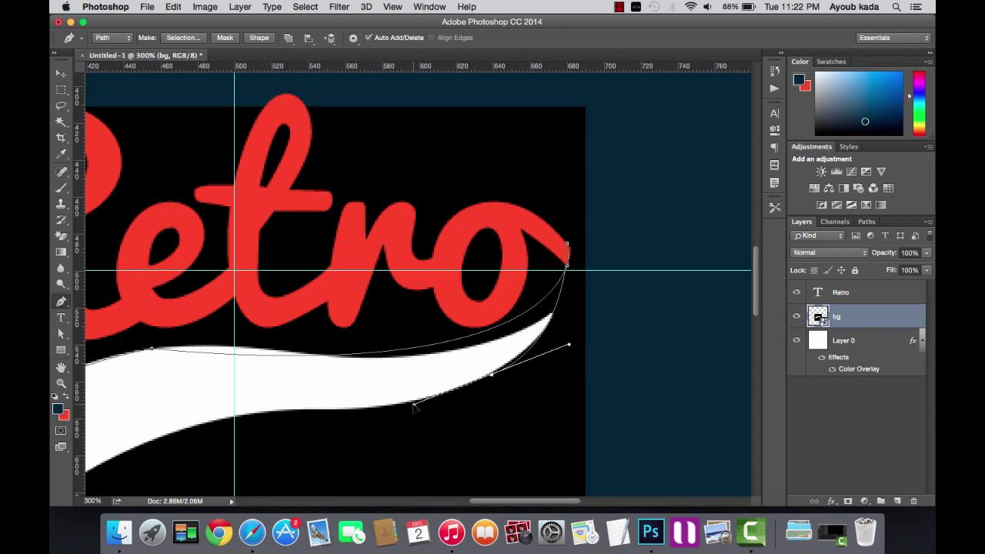
click(174, 6)
click(188, 48)
key(super+plus)
key(super+plus)
key(super+plus)
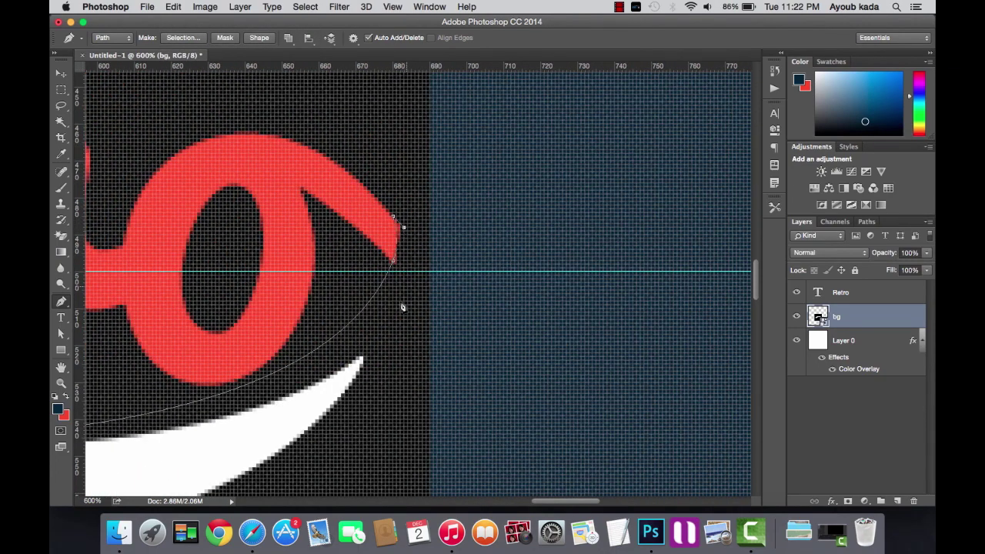
scroll(366, 402, down, 5)
scroll(369, 369, left, 3)
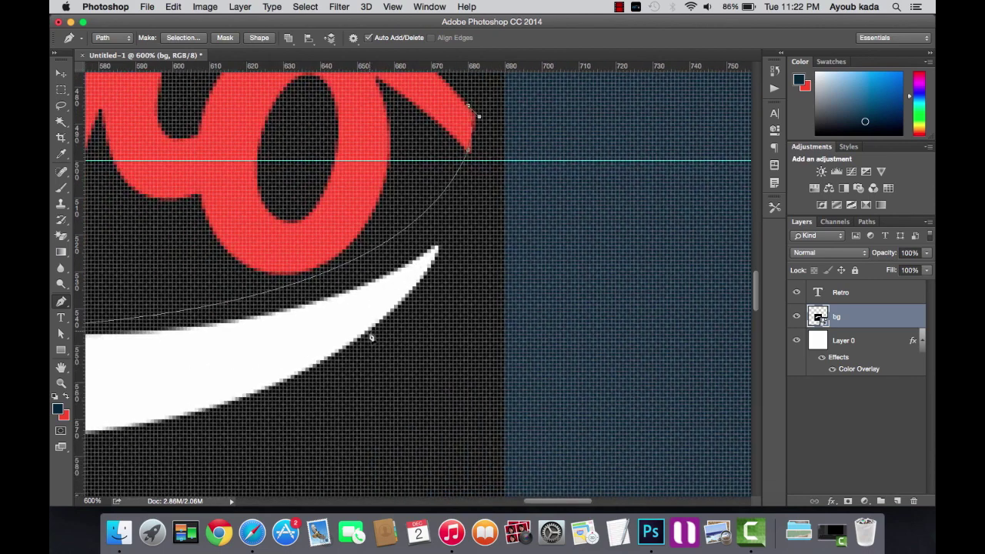
mouse_move(365, 331)
mouse_down()
mouse_move(196, 434)
mouse_move(204, 431)
mouse_up()
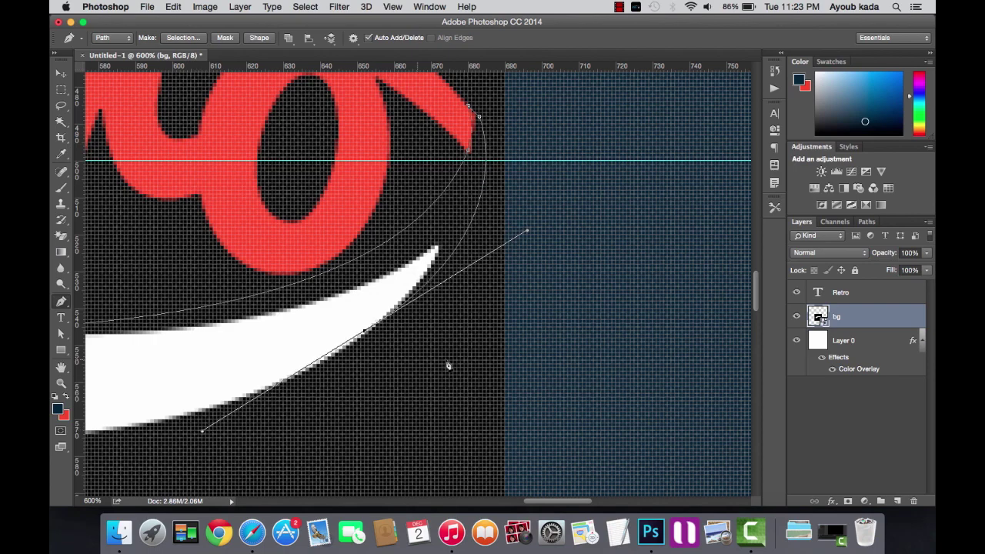
scroll(449, 366, left, 10)
scroll(449, 366, down, 4)
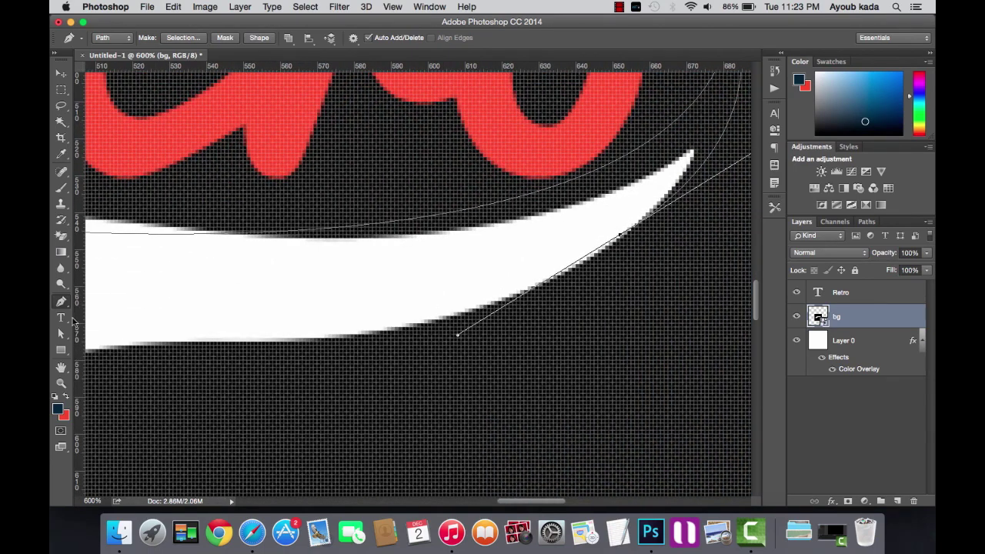
key(super+minus)
key(super+minus)
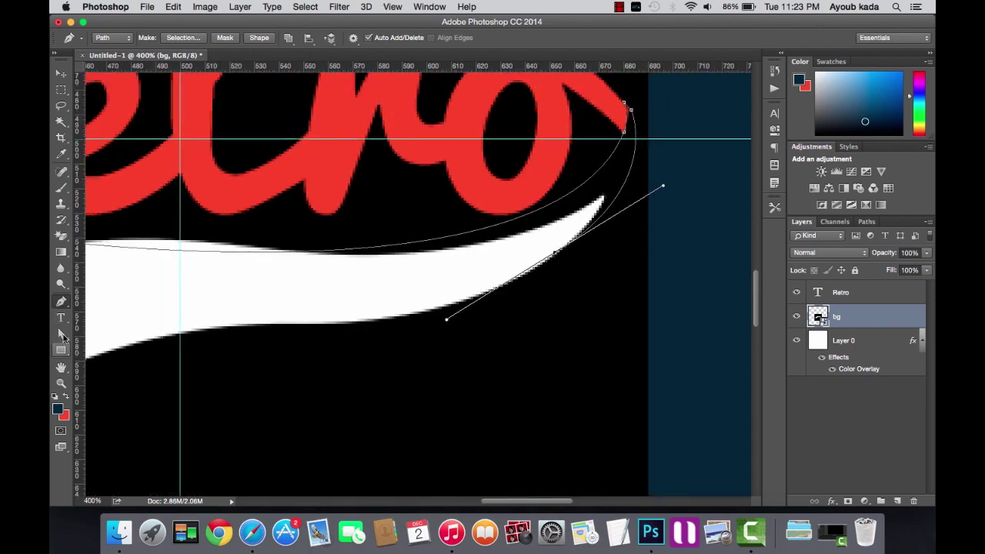
Move the lower anchor onto the banner edge and add a smooth point along its lower edge.
click(62, 334)
drag(448, 320, 547, 260)
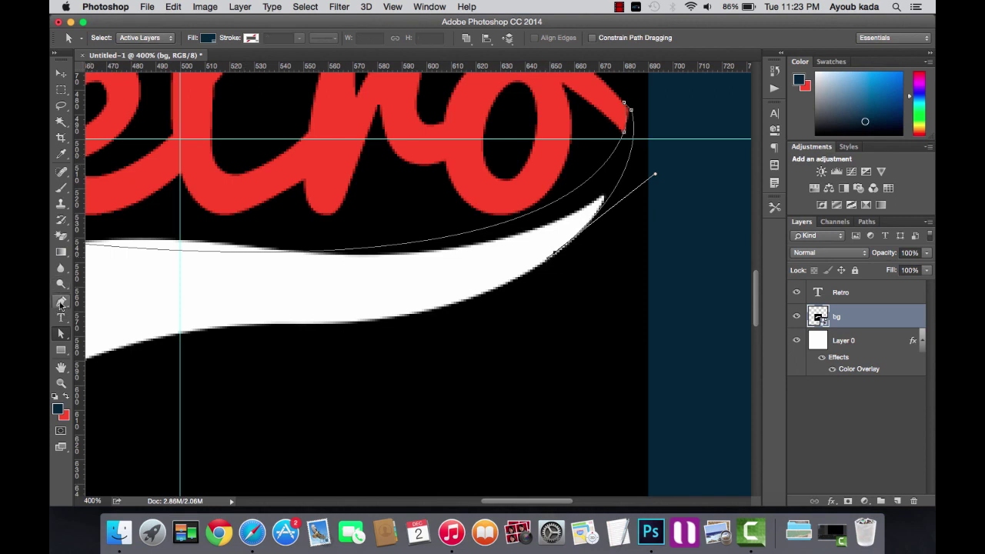
click(62, 302)
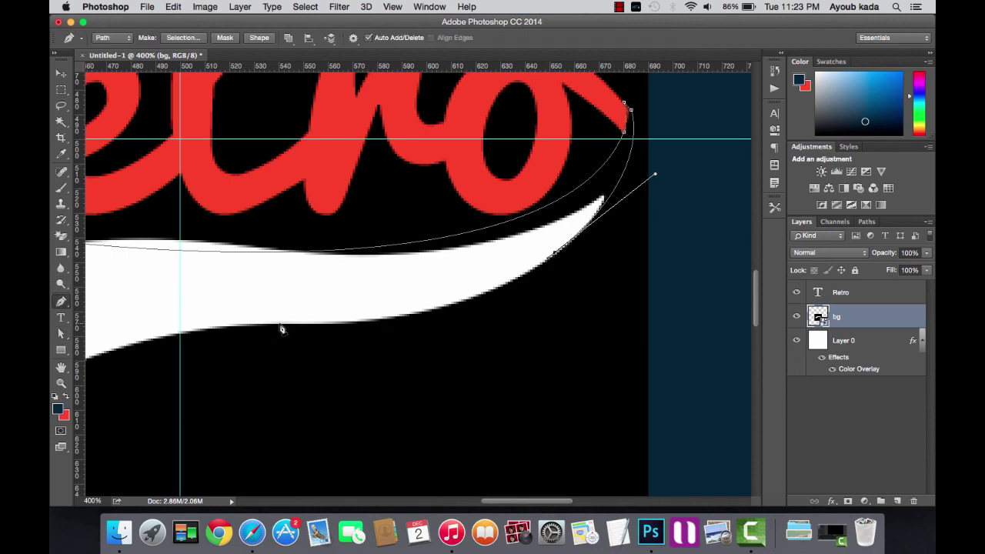
drag(292, 326, 120, 321)
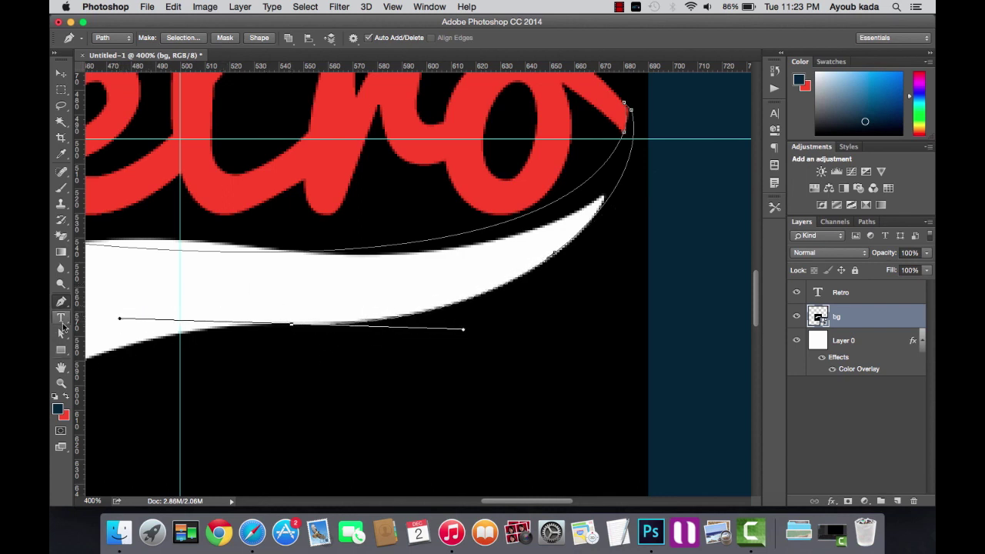
click(61, 333)
drag(120, 320, 285, 323)
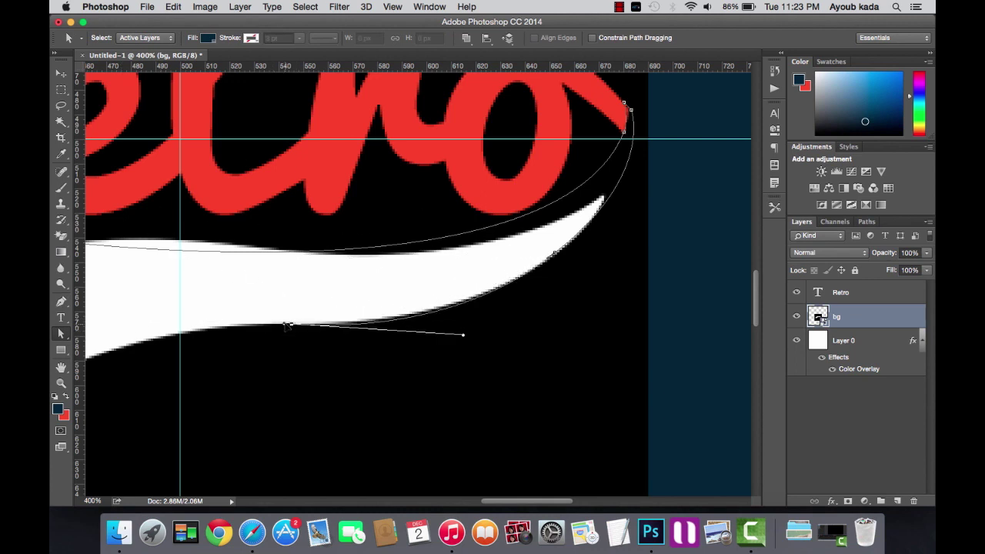
scroll(287, 327, left, 3)
scroll(287, 326, down, 3)
scroll(286, 326, left, 4)
scroll(286, 327, left, 3)
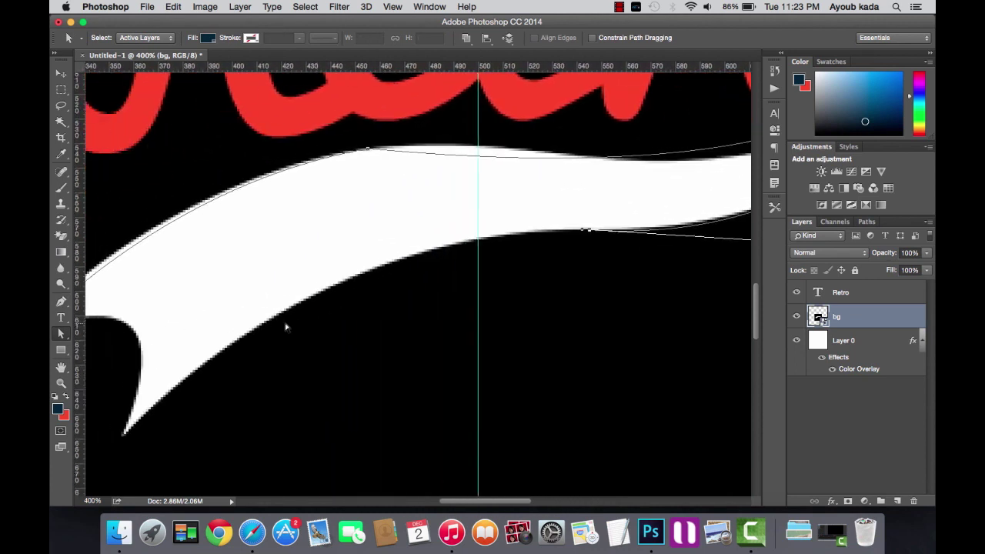
Add further curved points along the lower edge down to the banner's notched tip.
click(60, 301)
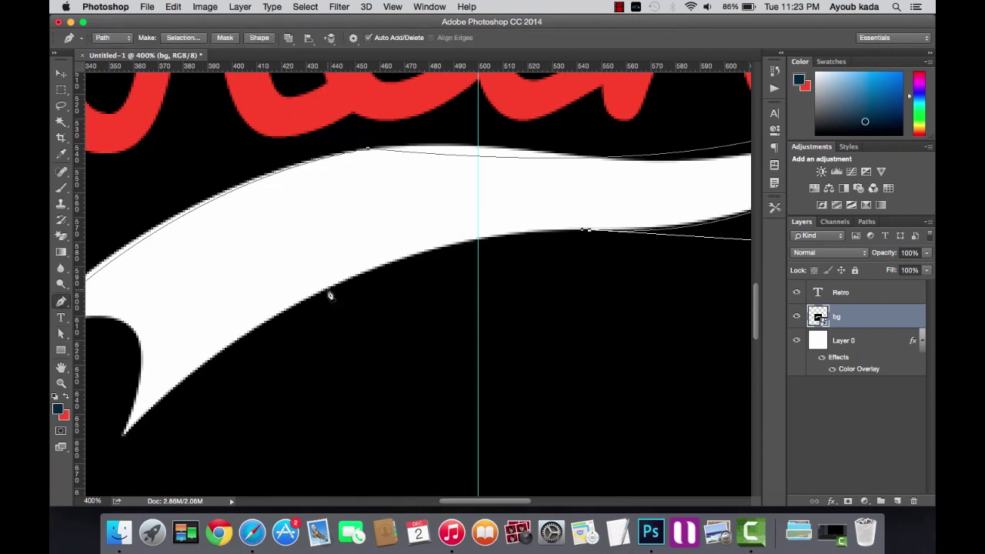
mouse_move(329, 291)
mouse_down()
mouse_move(249, 347)
mouse_move(218, 356)
mouse_up()
scroll(404, 351, left, 2)
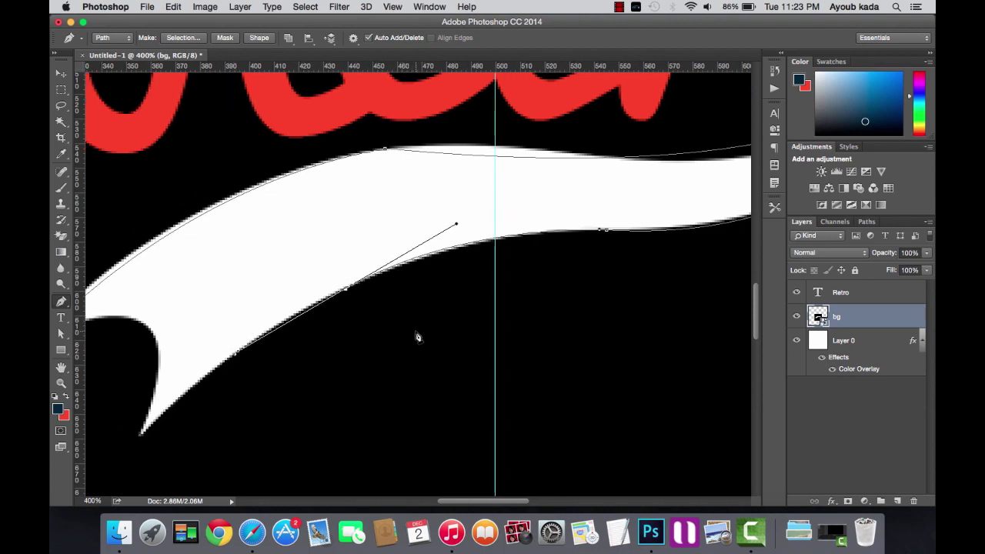
click(537, 158)
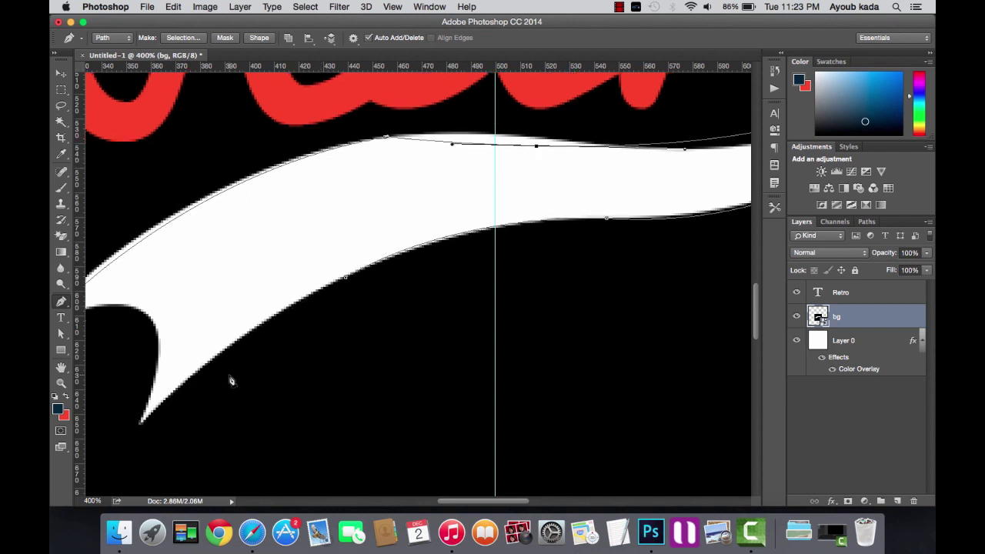
scroll(231, 381, down, 5)
scroll(231, 381, left, 4)
drag(231, 327, 103, 441)
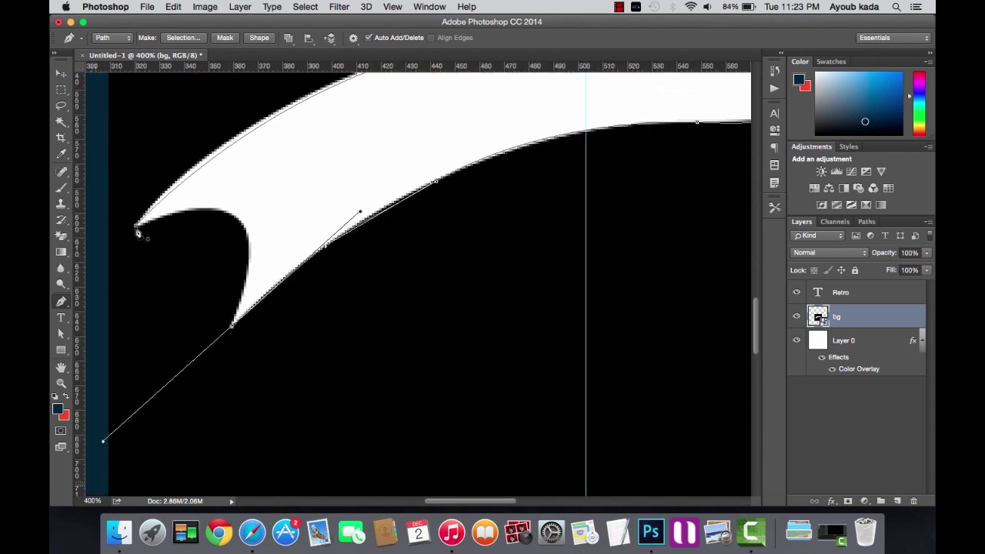
Close the path at the banner's left tip after retracting a stray curve handle.
drag(137, 231, 127, 149)
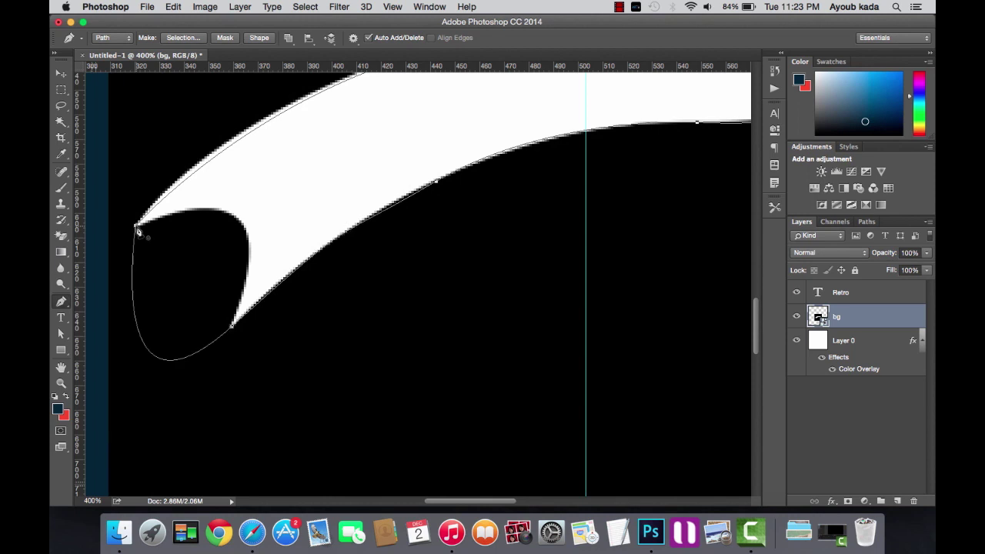
click(174, 7)
click(192, 44)
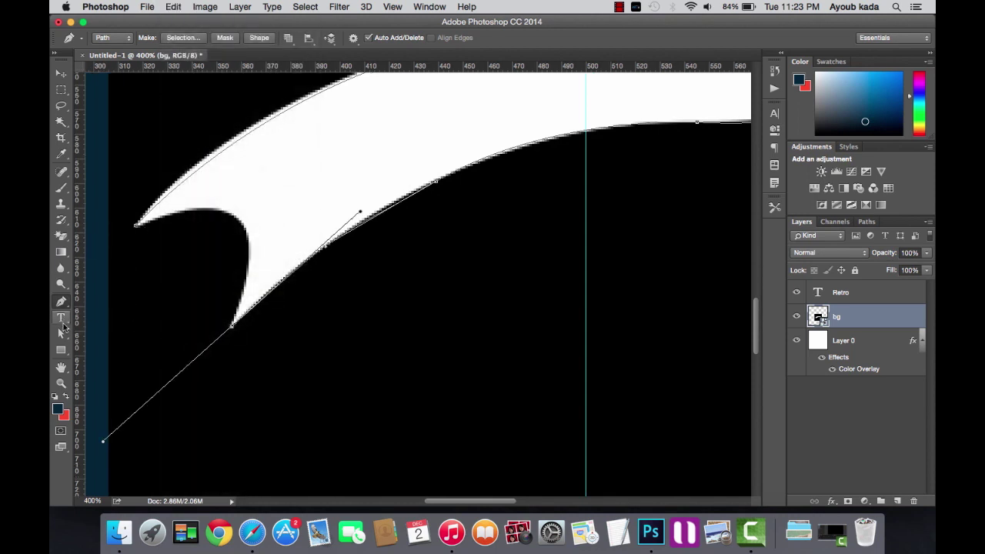
click(61, 333)
drag(103, 443, 229, 331)
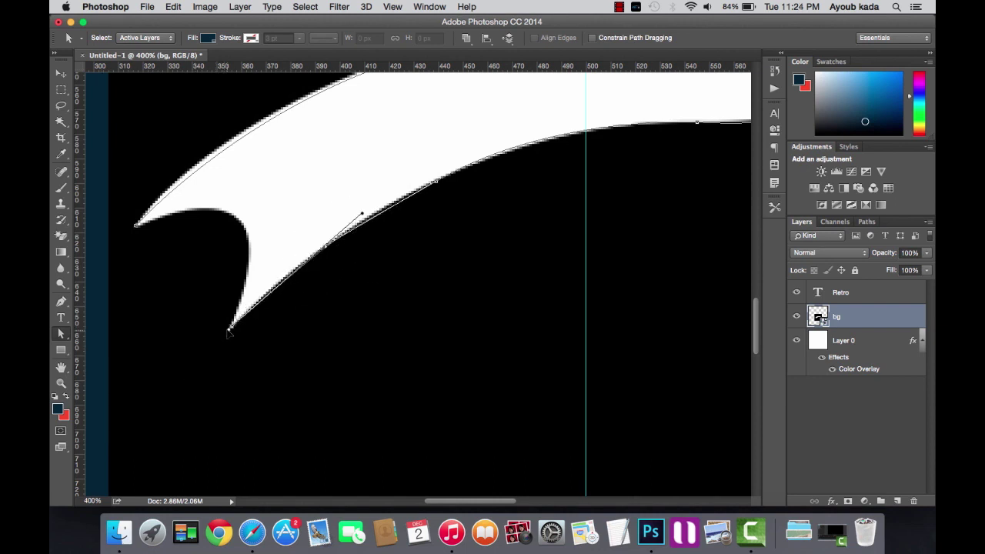
click(62, 302)
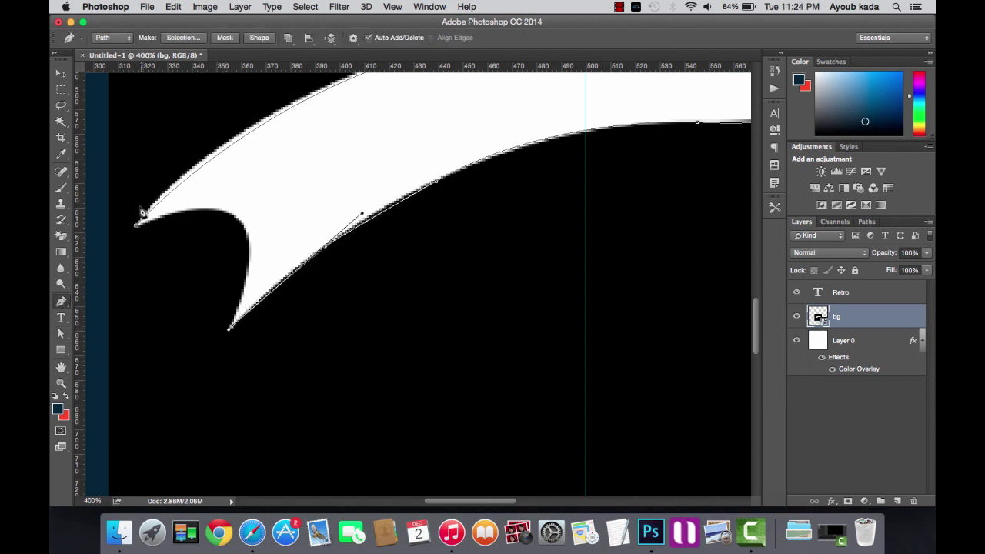
click(137, 231)
scroll(97, 261, left, 5)
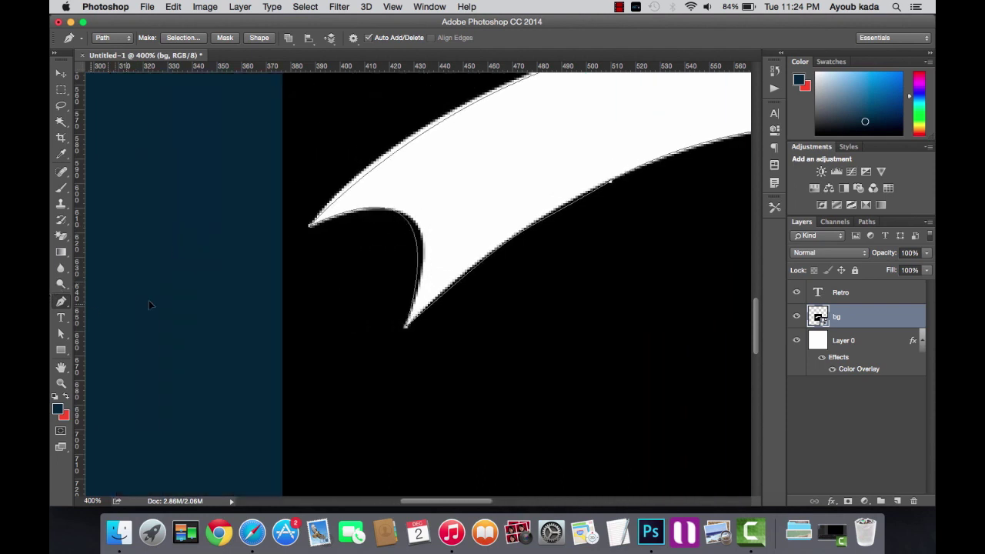
Remove the stray path loop and raise the top segment to hug the band's upper edge.
scroll(454, 251, up, 5)
scroll(454, 251, up, 5)
scroll(454, 251, right, 5)
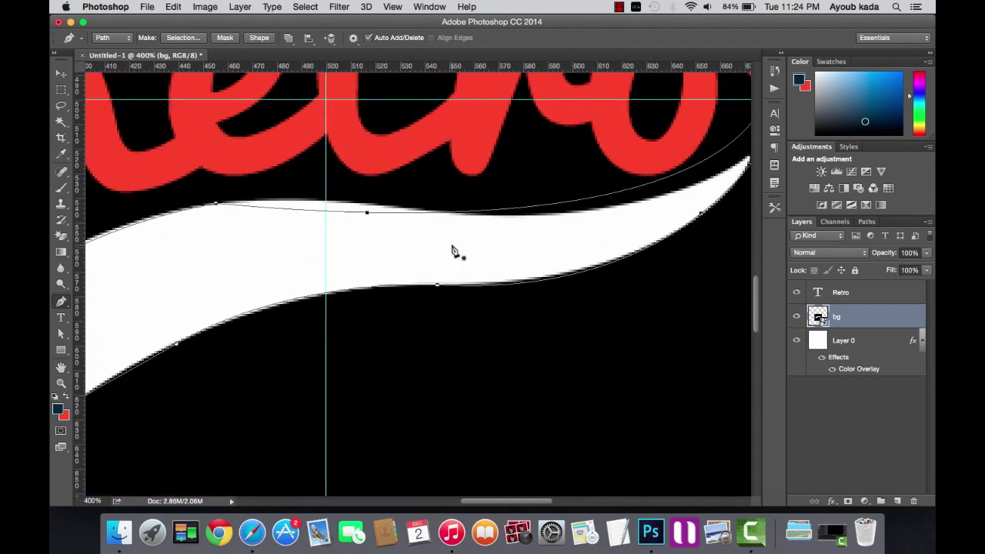
drag(367, 215, 490, 199)
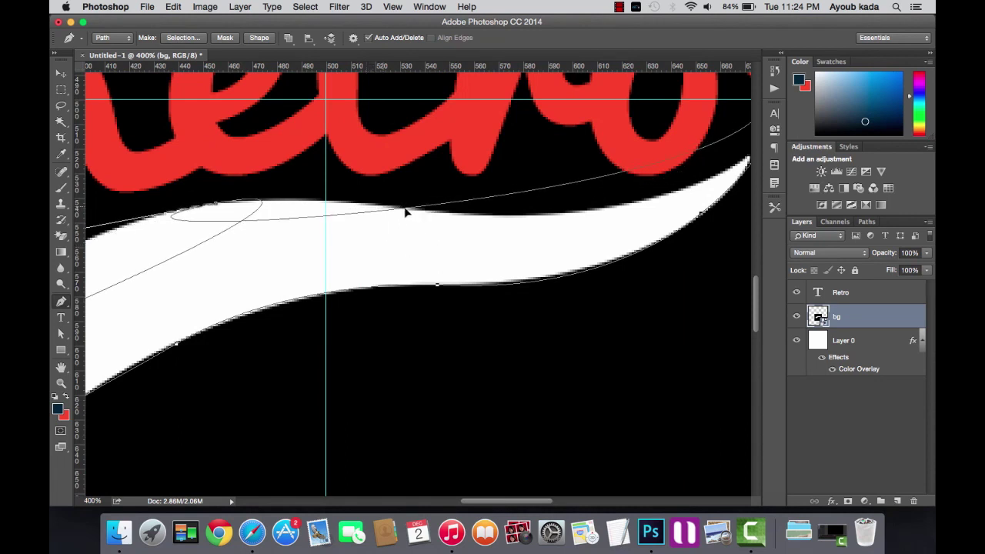
click(174, 6)
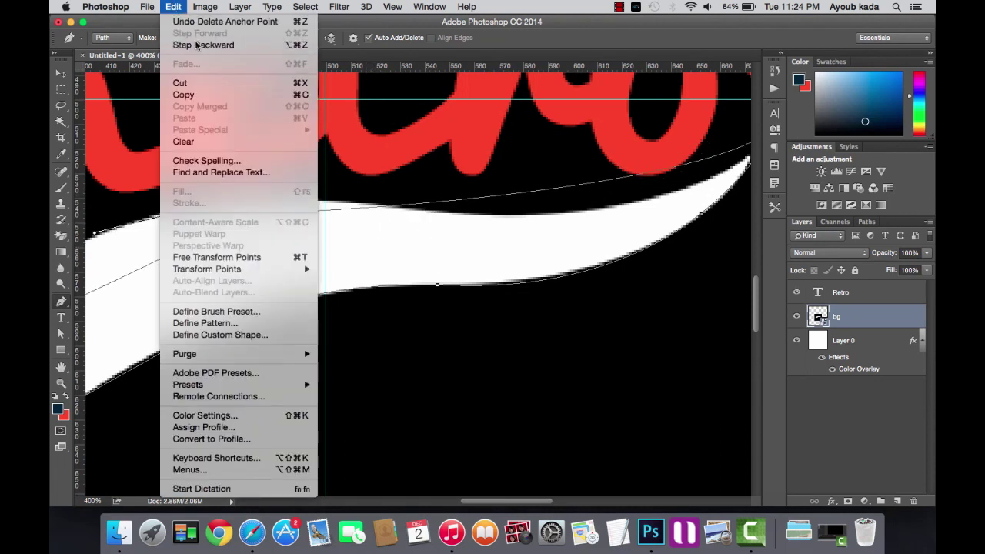
click(193, 44)
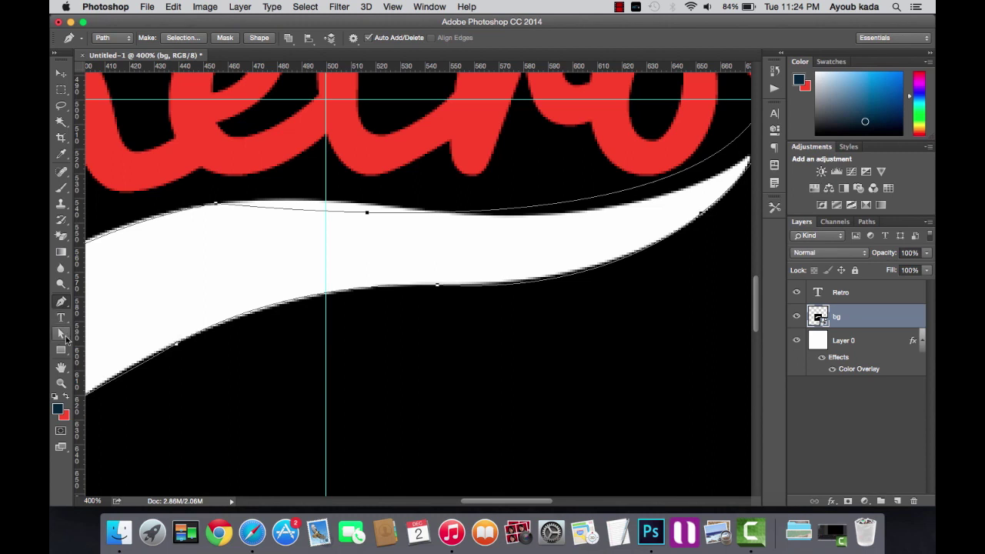
click(61, 333)
click(367, 214)
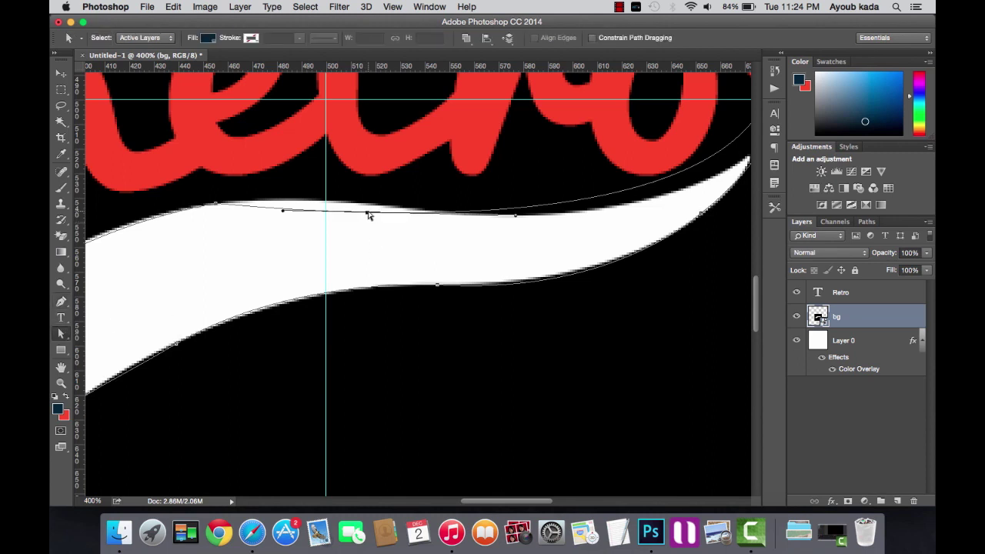
drag(368, 213, 373, 203)
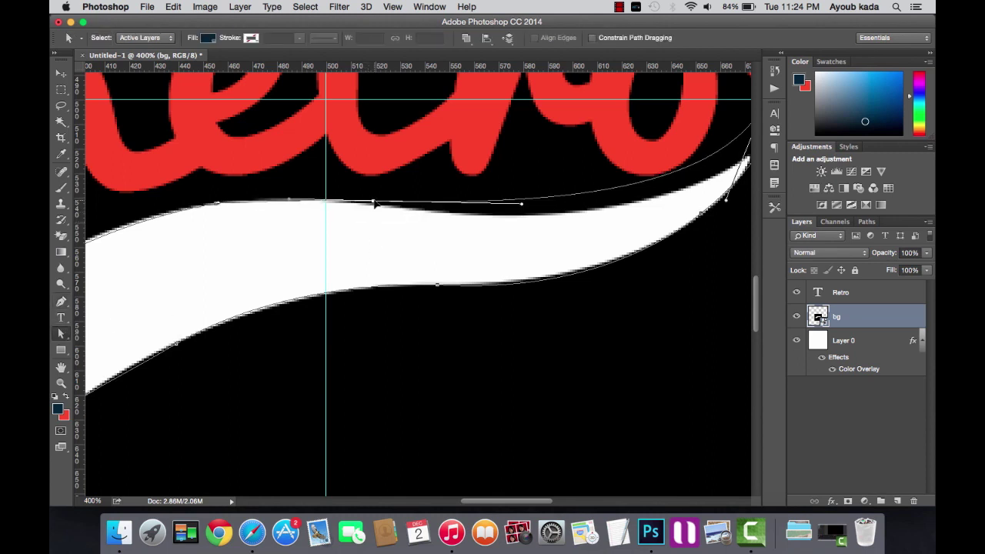
key(ctrl+1)
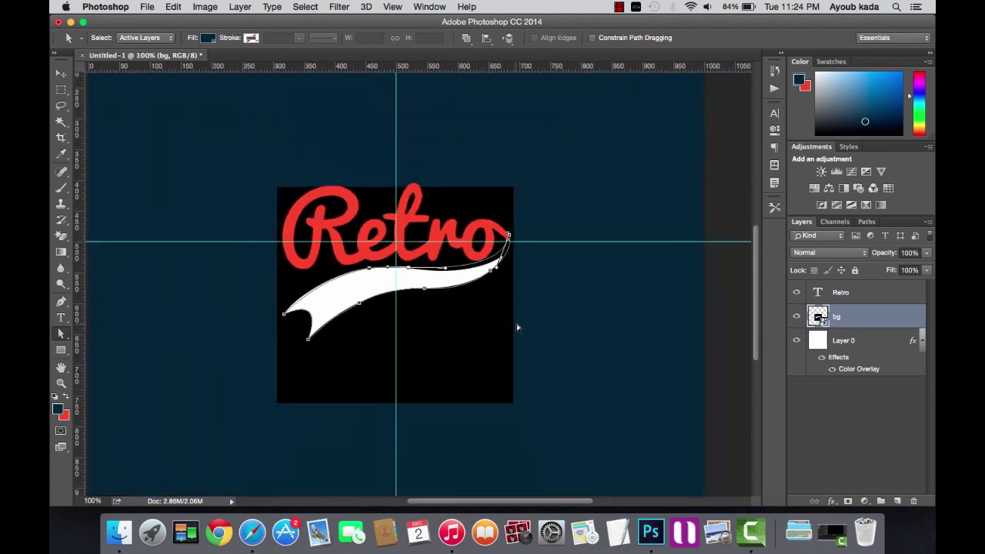
Hide the bg layer and nudge the right-tip and upper anchors so the path runs smoothly beneath Retro.
click(797, 317)
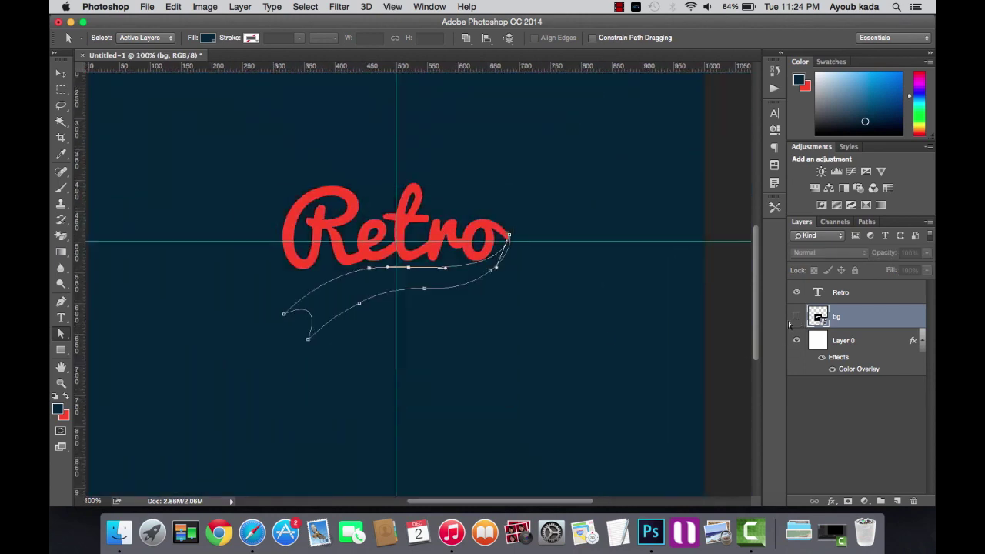
key(ctrl+plus)
key(ctrl+plus)
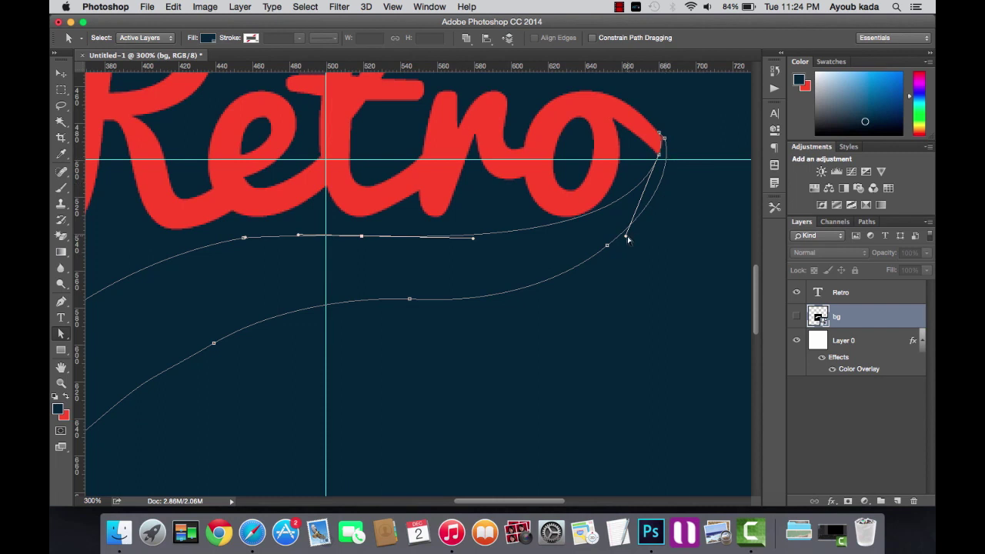
click(607, 246)
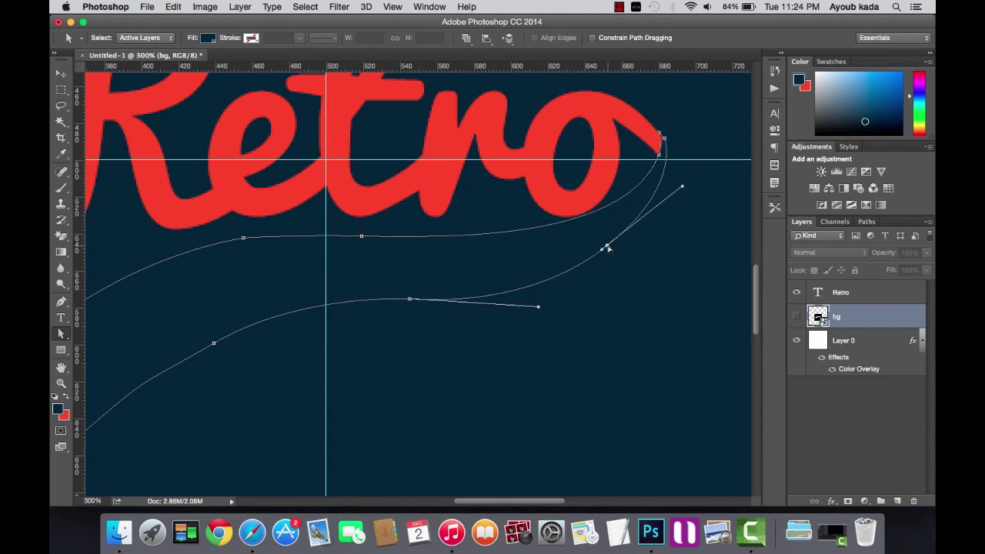
drag(609, 248, 612, 252)
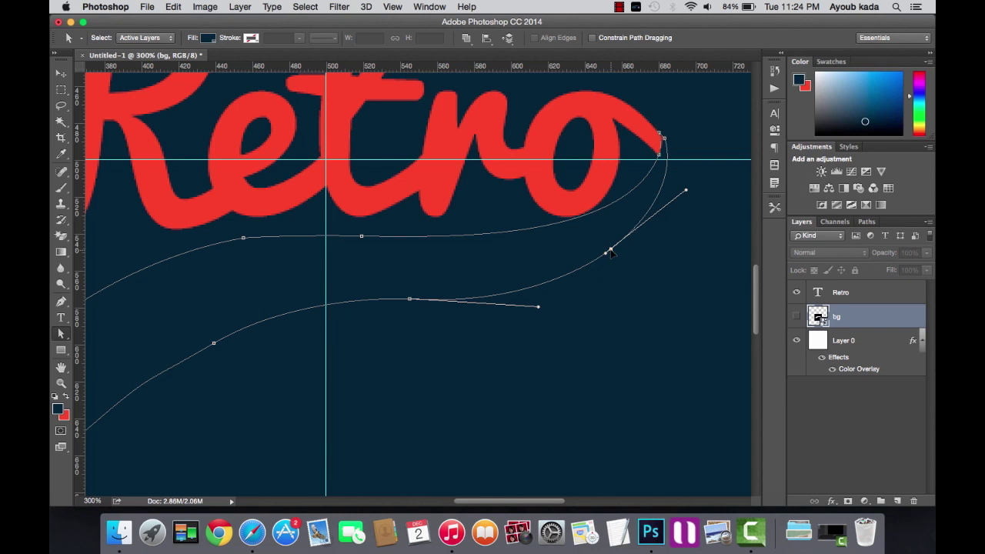
key(ctrl+minus)
key(ctrl+minus)
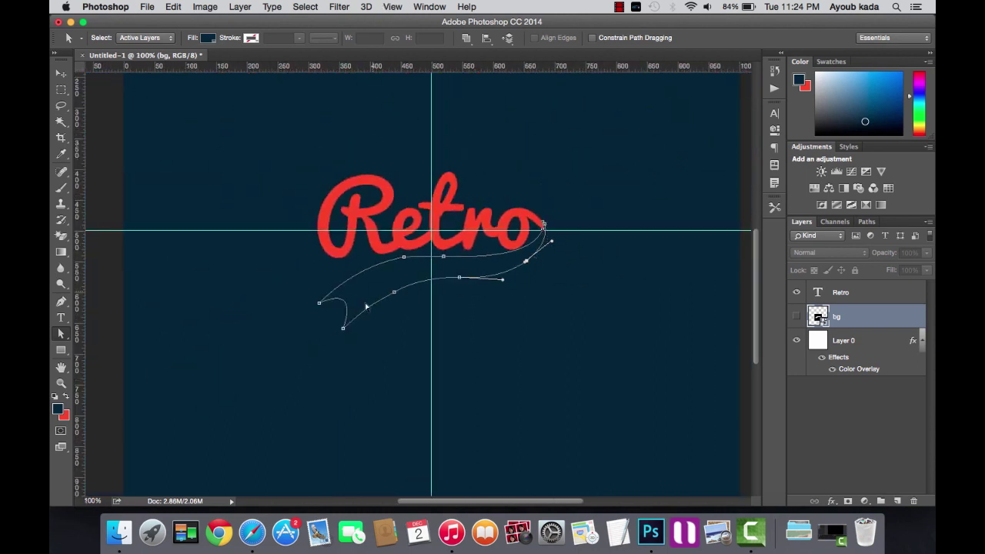
key(ctrl+plus)
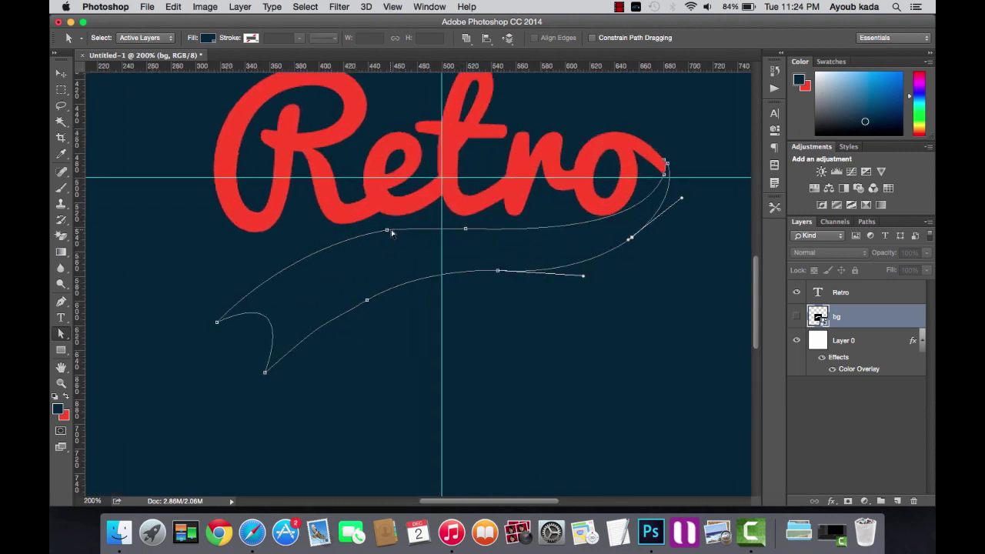
drag(465, 233, 466, 227)
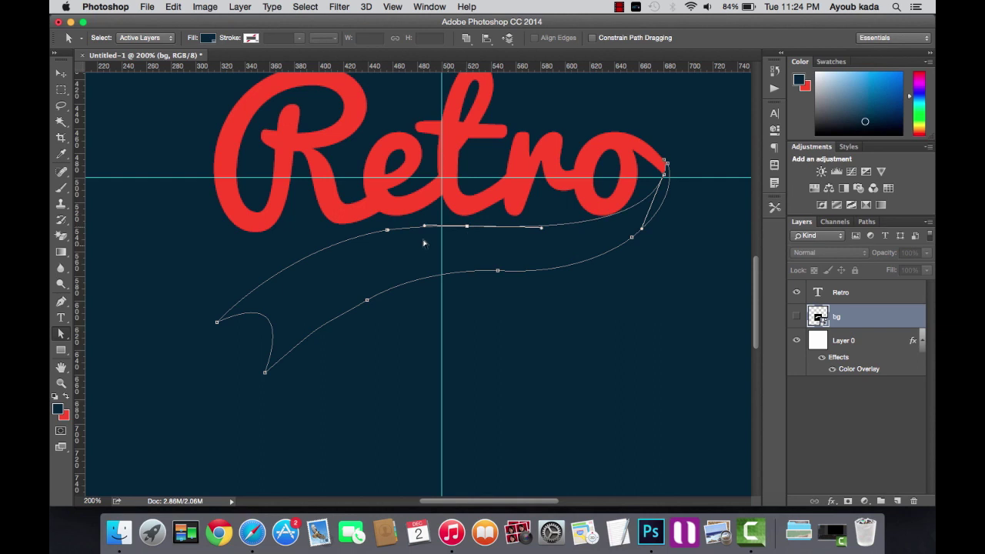
click(387, 231)
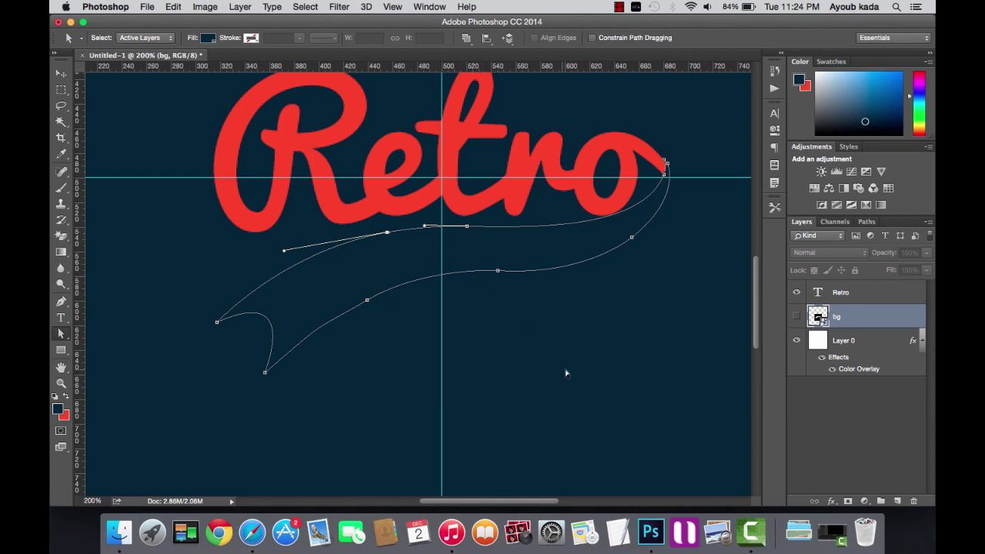
Add a new empty layer and set the foreground colour to ffffff.
click(898, 501)
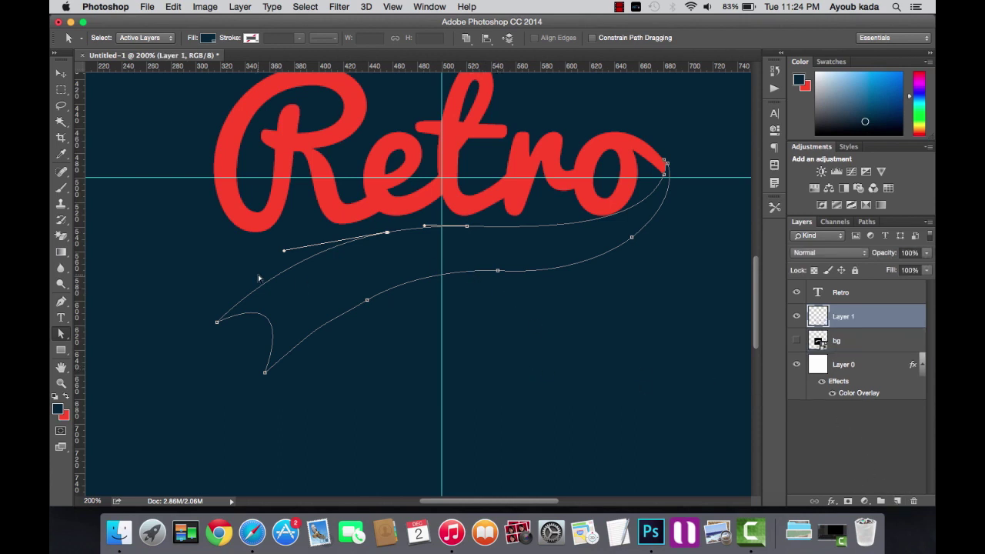
click(62, 301)
right_click(257, 246)
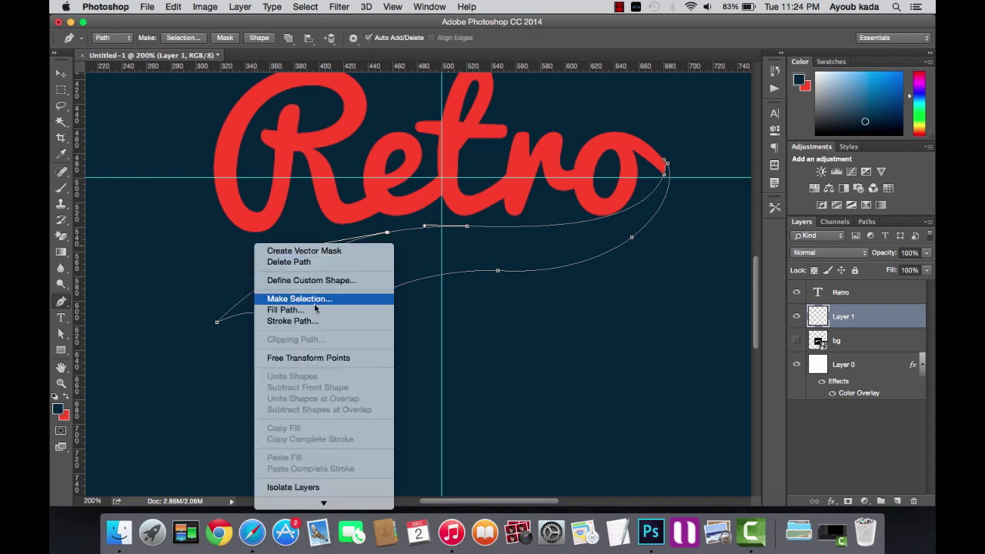
click(317, 312)
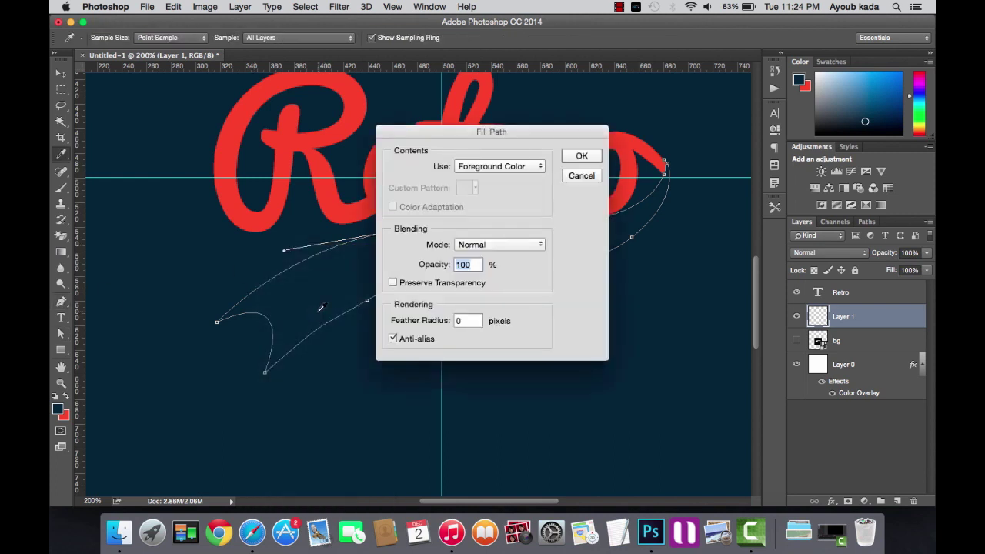
click(581, 175)
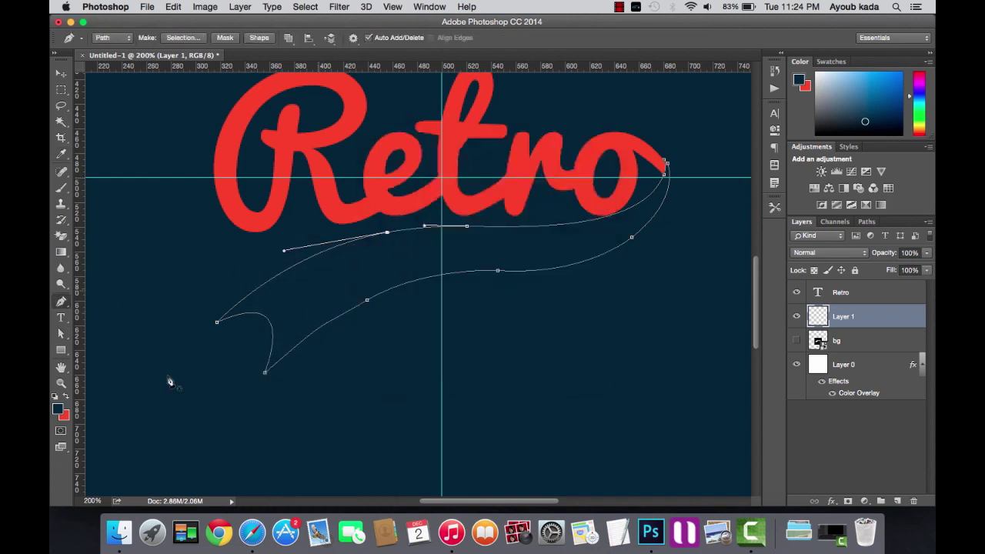
click(58, 408)
text(ffffff)
key(Return)
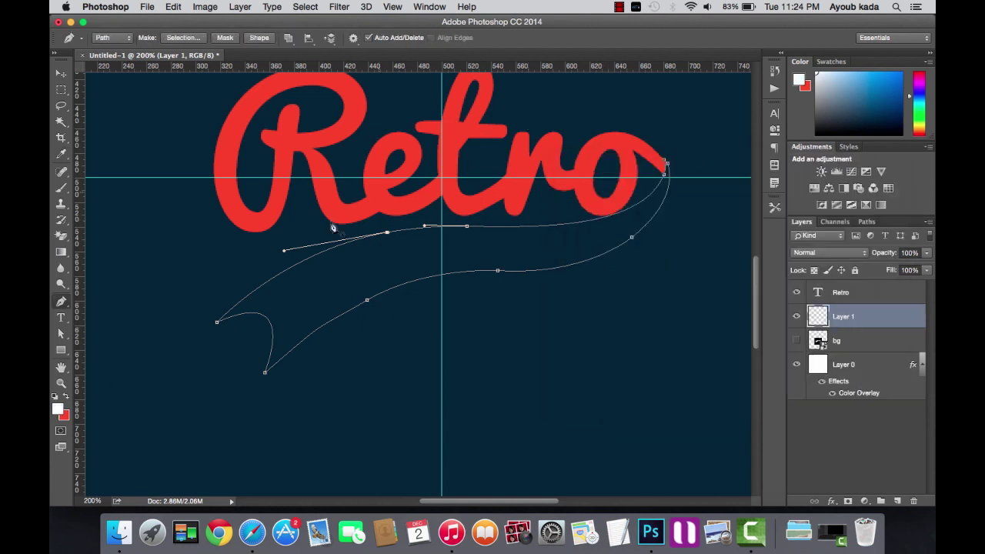
Fill the swoosh path with white, then undo the white fill.
right_click(257, 252)
click(312, 312)
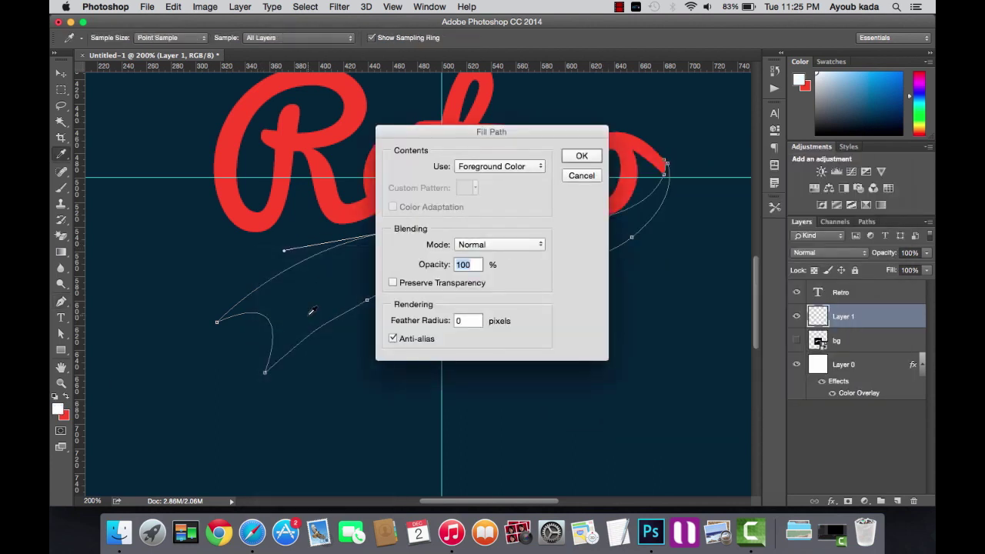
key(Escape)
key(i)
key(super+minus)
key(super+minus)
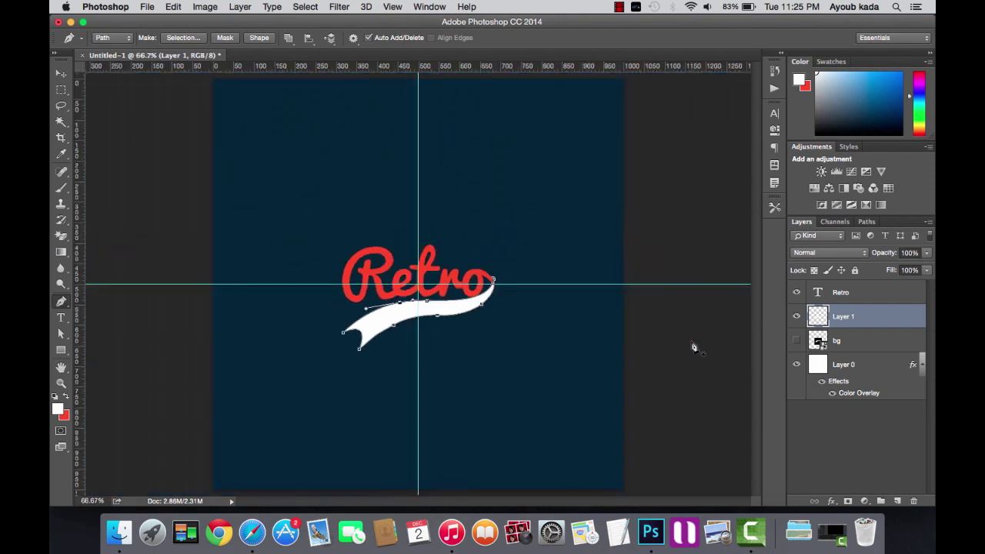
click(173, 6)
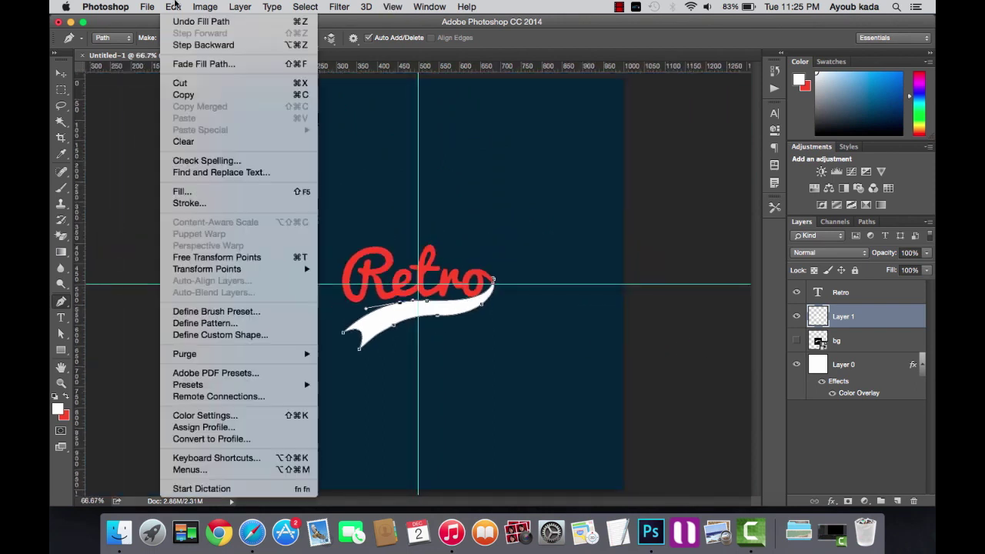
click(184, 46)
Swap colours to red, fill the swoosh path red, and delete the path outline.
click(67, 395)
right_click(332, 314)
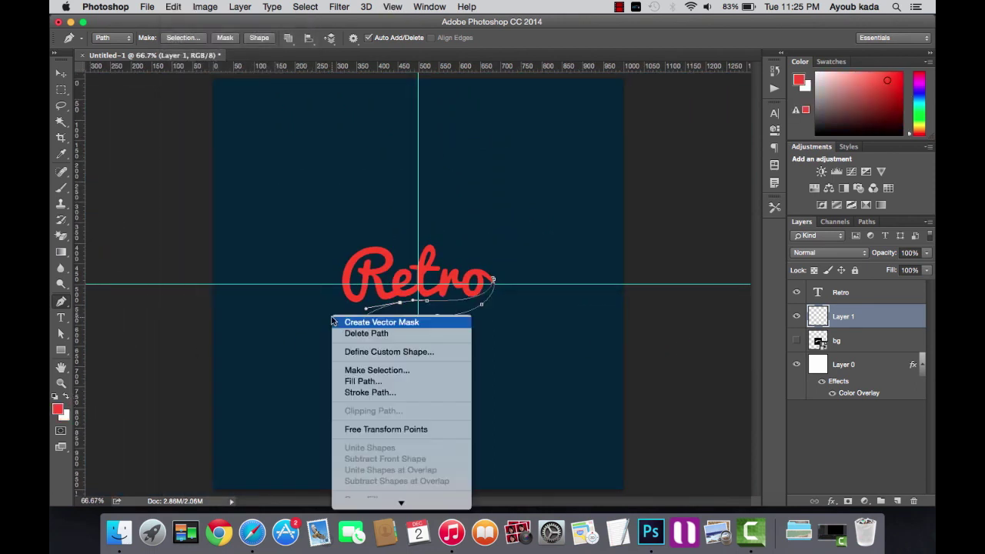
click(391, 381)
key(Return)
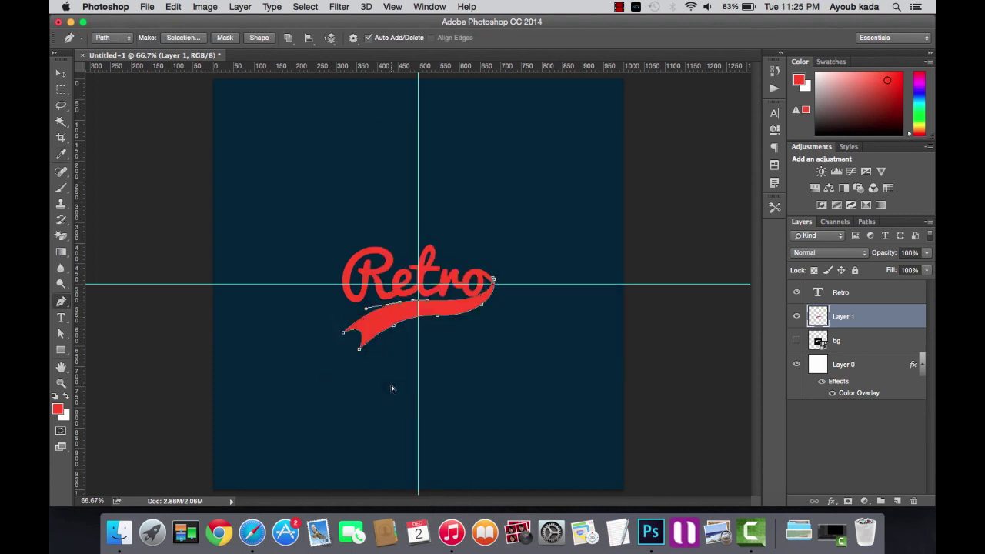
key(super+minus)
key(super+plus)
key(super+plus)
key(super+plus)
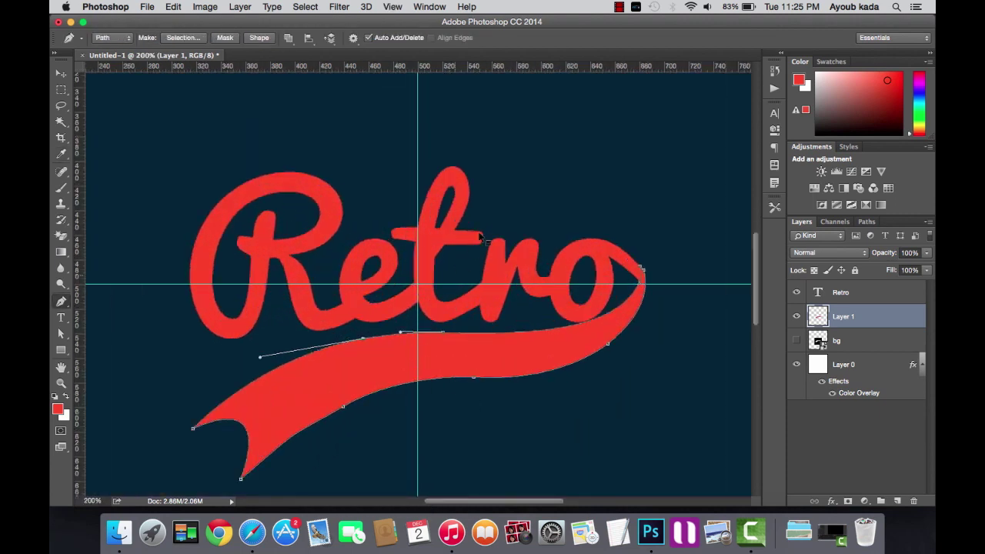
right_click(536, 189)
click(577, 205)
click(60, 73)
key(super+plus)
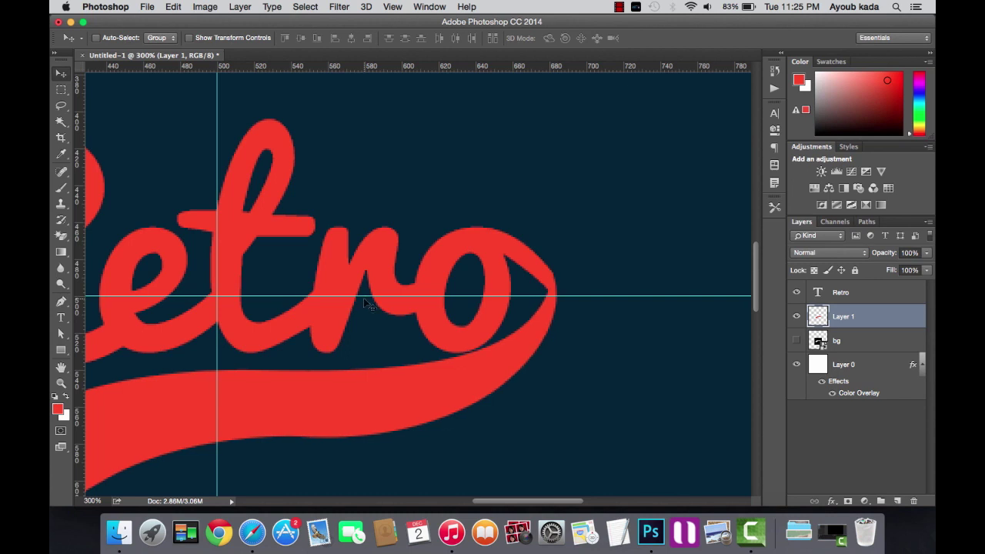
Zoom in and out to inspect the Retro lettering and the whole logo.
key(super+minus)
key(super+minus)
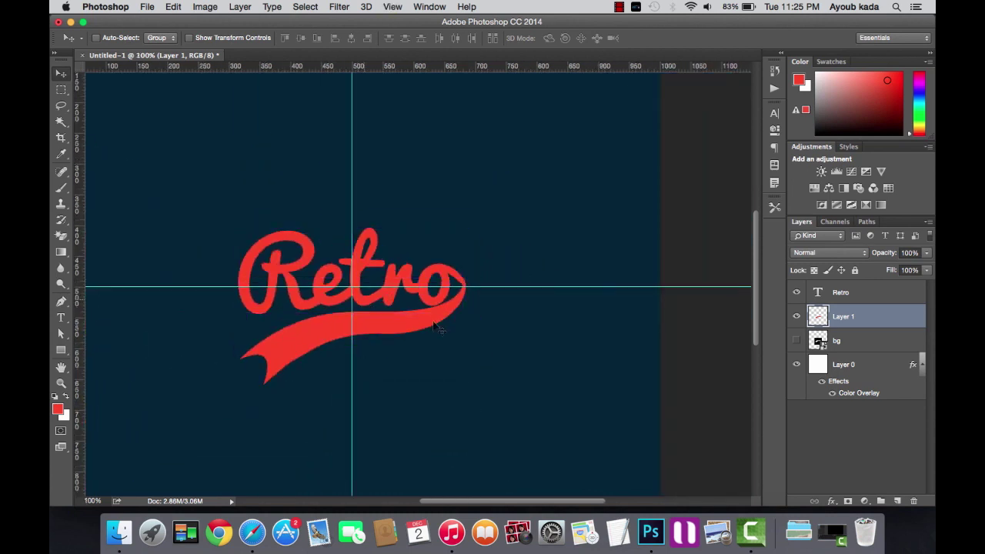
key(super+plus)
key(super+plus)
key(super+plus)
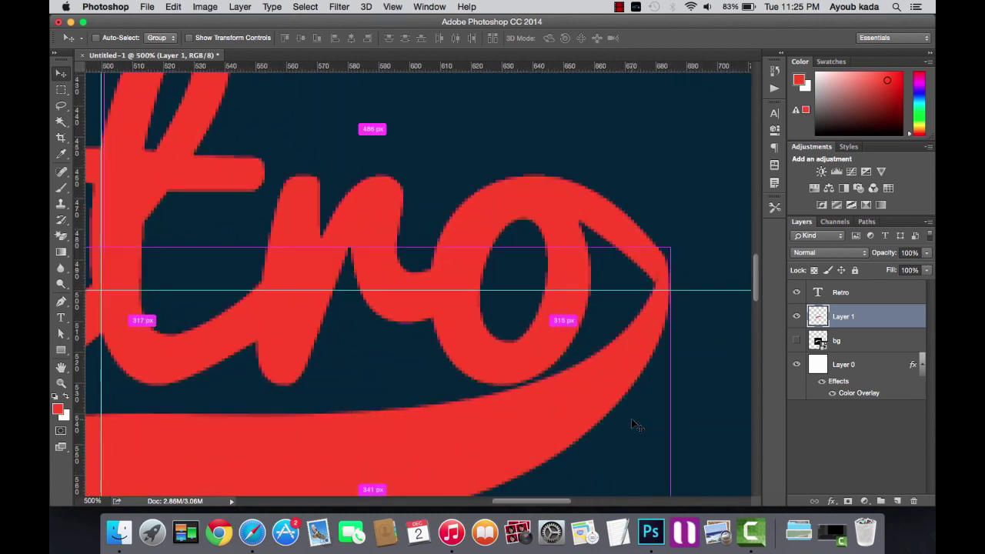
key(super+plus)
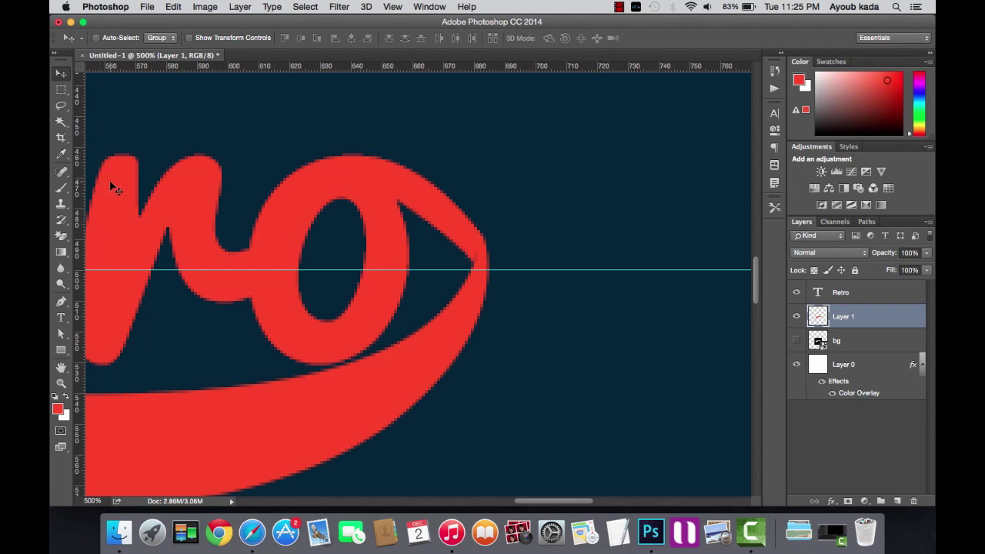
key(ctrl+minus)
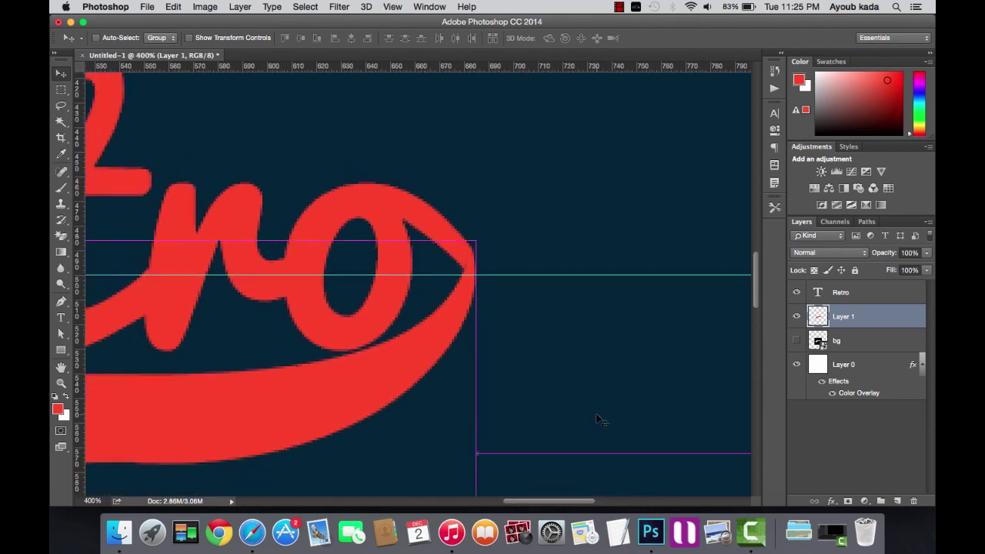
key(ctrl+minus)
key(ctrl+minus)
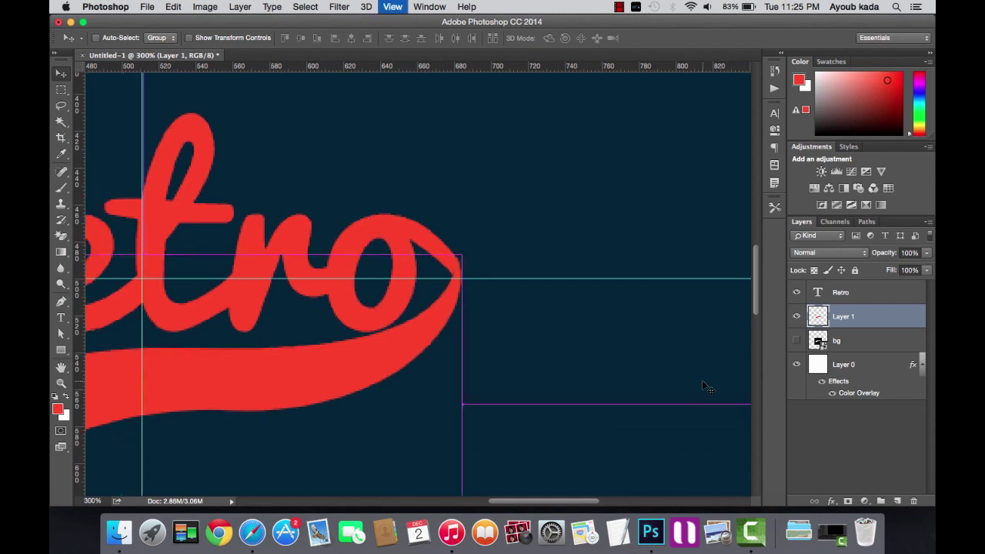
key(ctrl+minus)
Scale the red banner on Layer 1 down to about 91% and check the result.
key(ctrl+t)
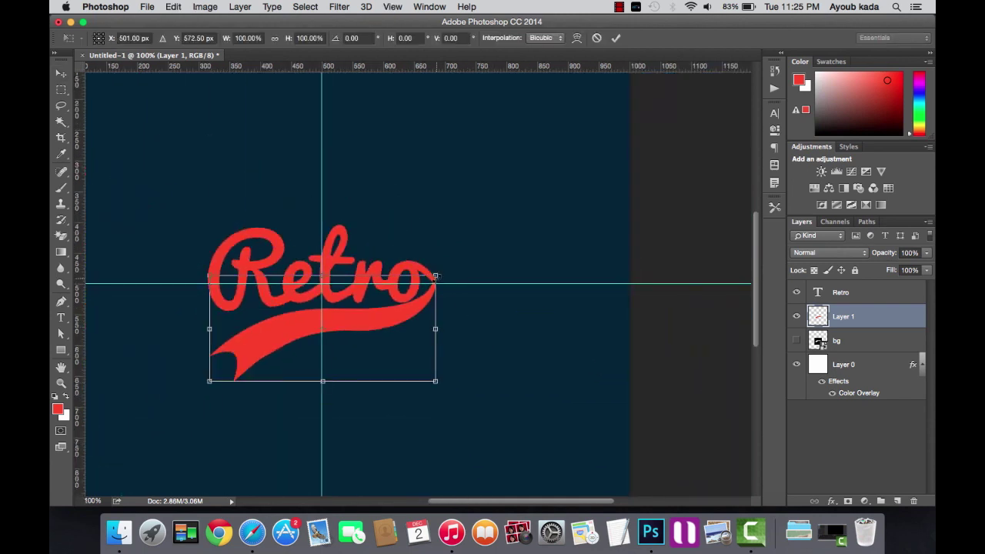
key(Return)
key(ctrl+t)
drag(434, 276, 416, 285)
key(Return)
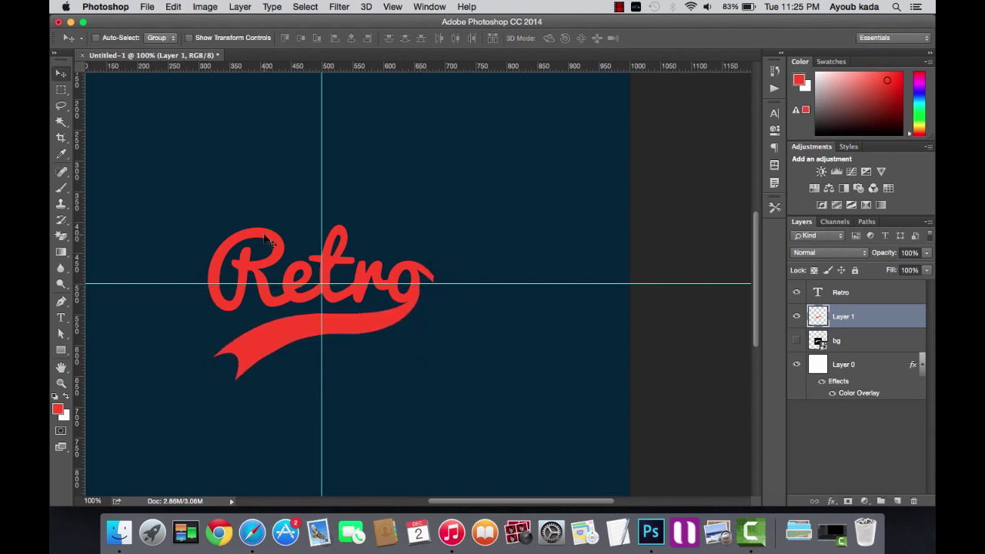
key(ctrl+minus)
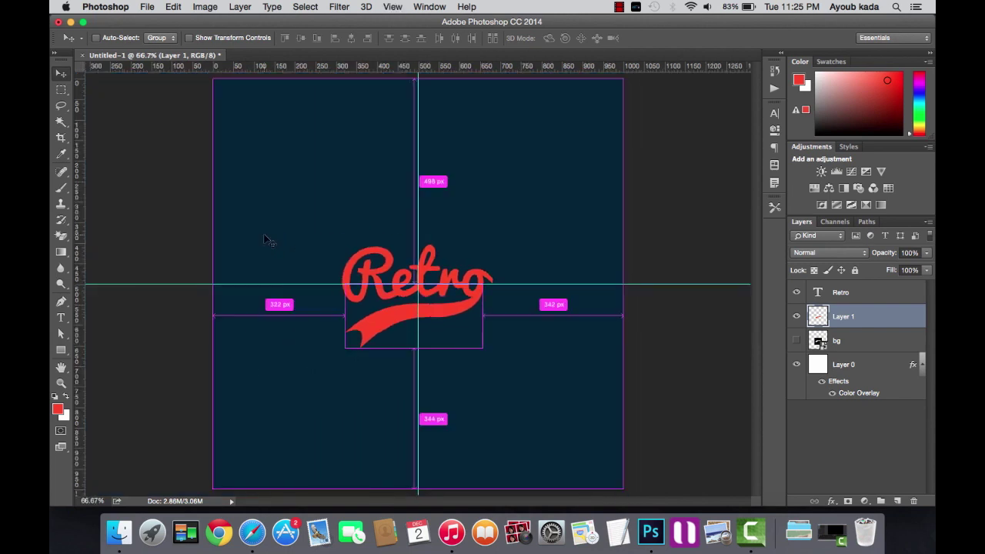
key(ctrl+minus)
key(ctrl+plus)
key(ctrl+plus)
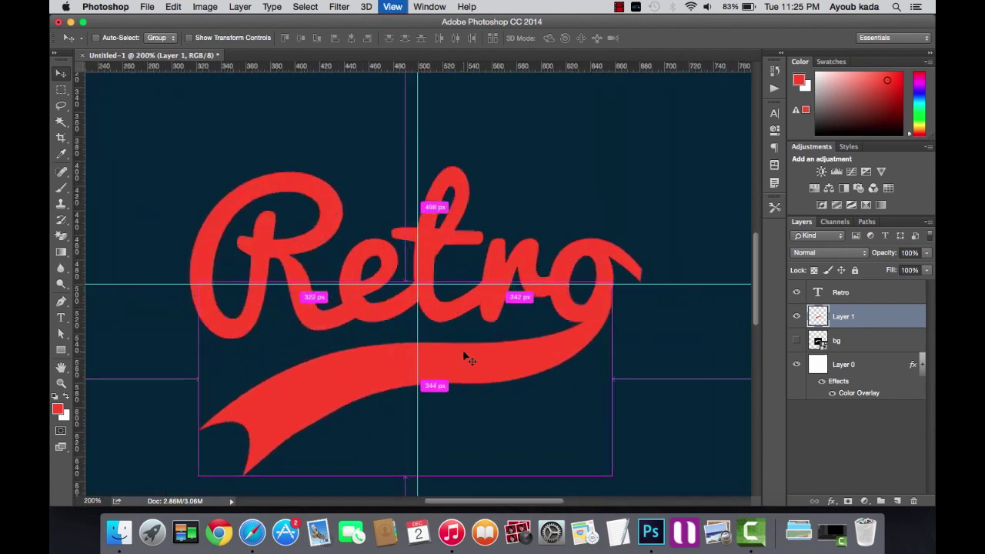
key(ctrl+minus)
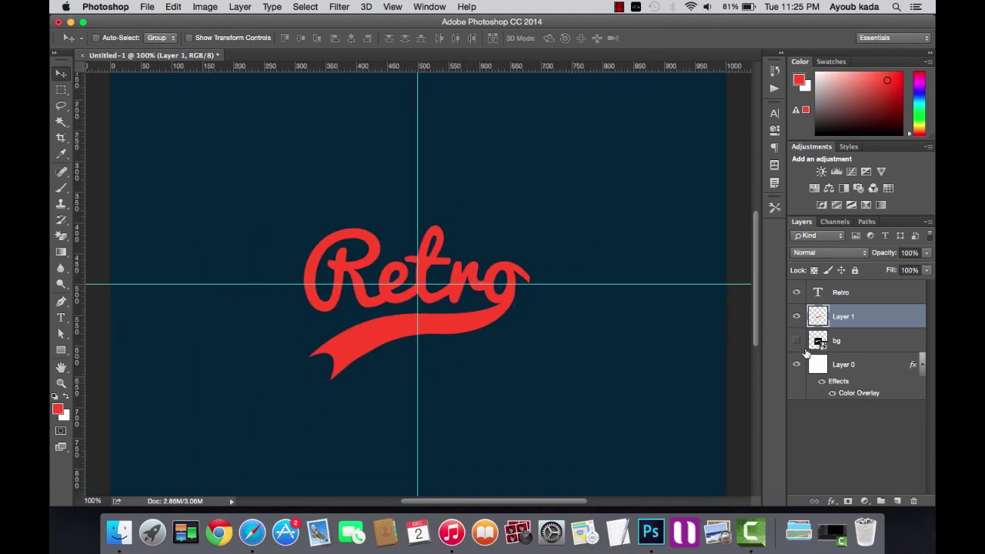
Delete the bg layer from the document.
click(797, 341)
click(797, 340)
click(837, 343)
key(BackSpace)
key(ctrl+minus)
key(ctrl+plus)
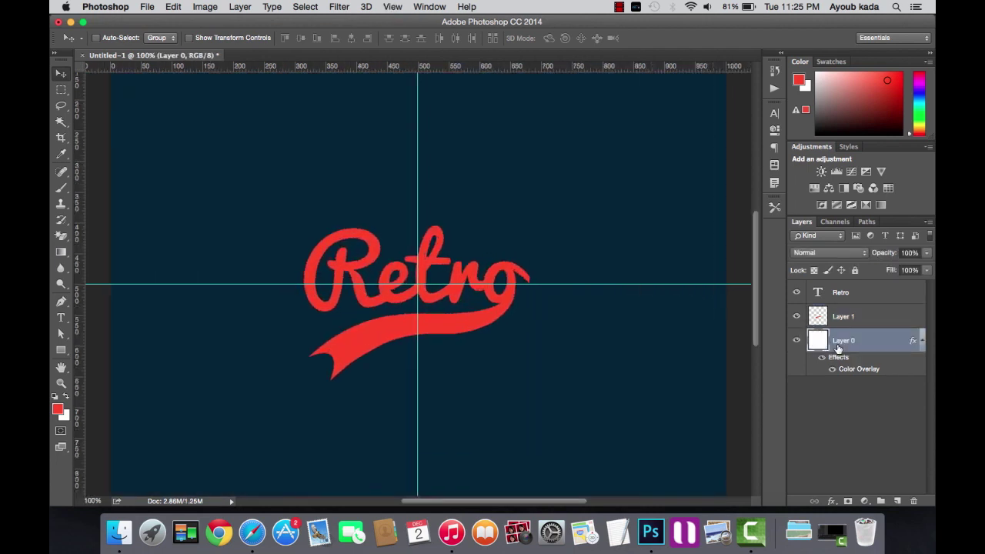
Rotate the swoosh banner on Layer 1 about 4.28° and inspect it.
click(865, 315)
key(ctrl+t)
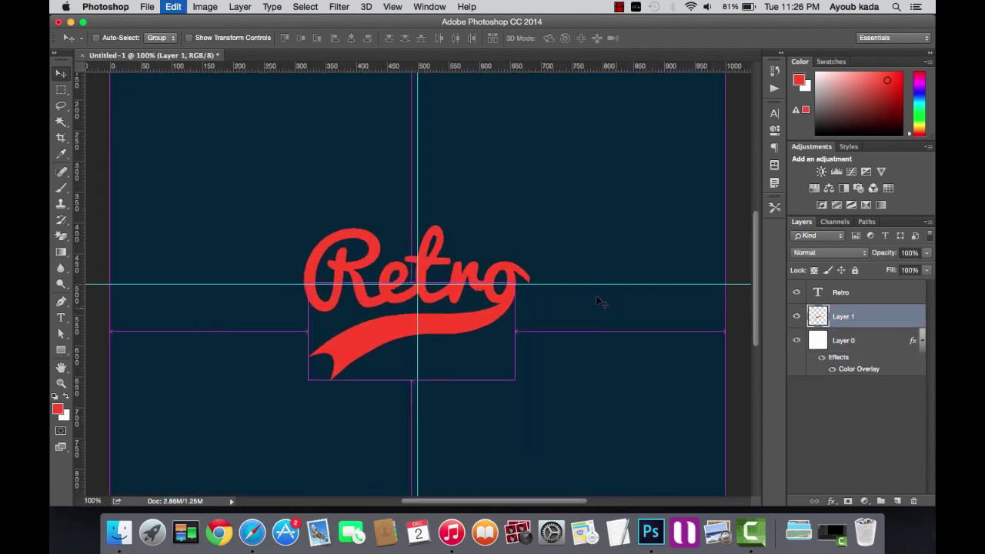
drag(563, 248, 574, 263)
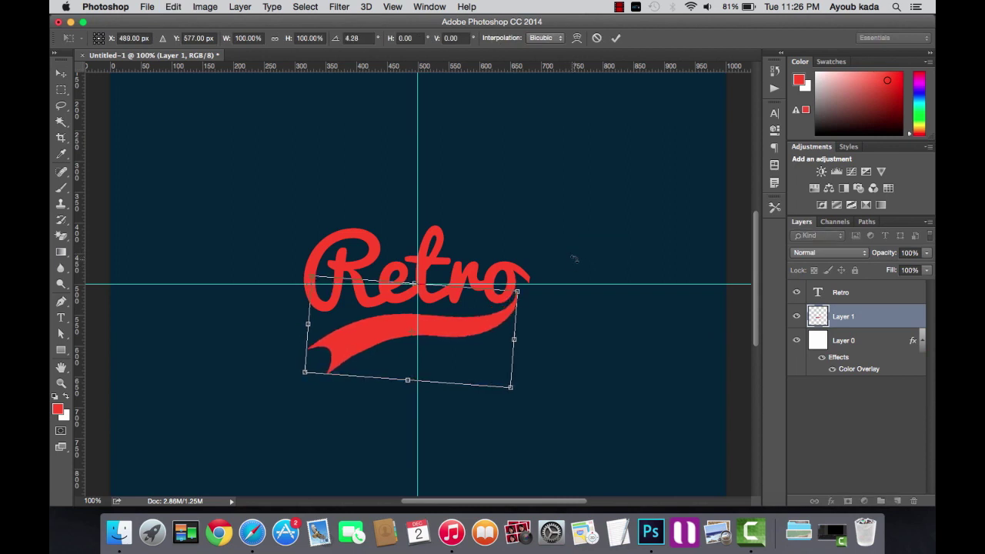
key(Return)
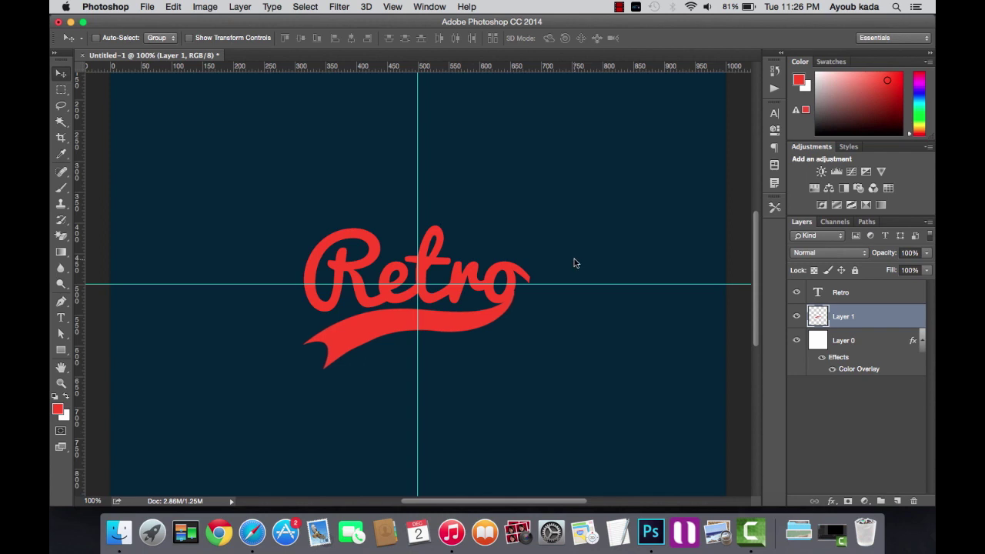
key(super+plus)
key(super+plus)
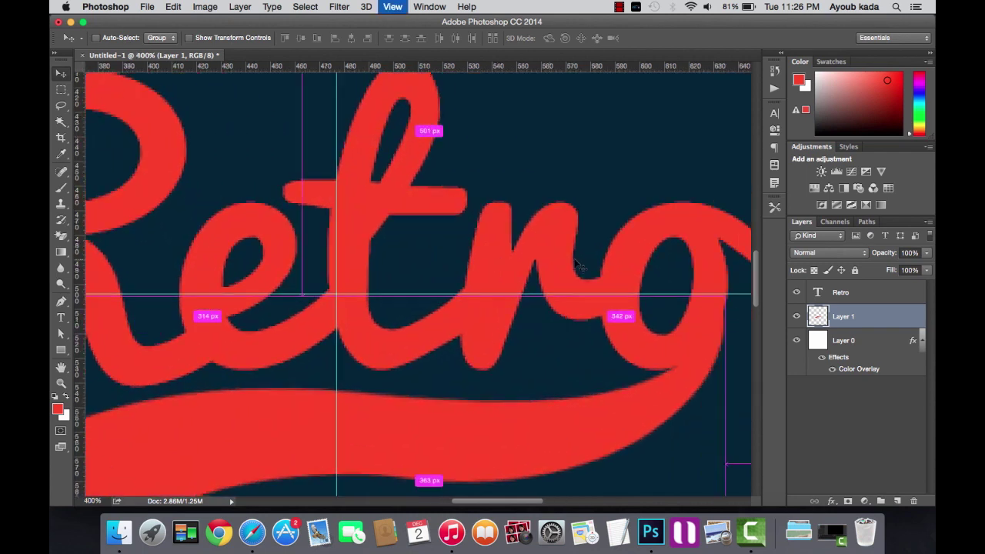
key(super+plus)
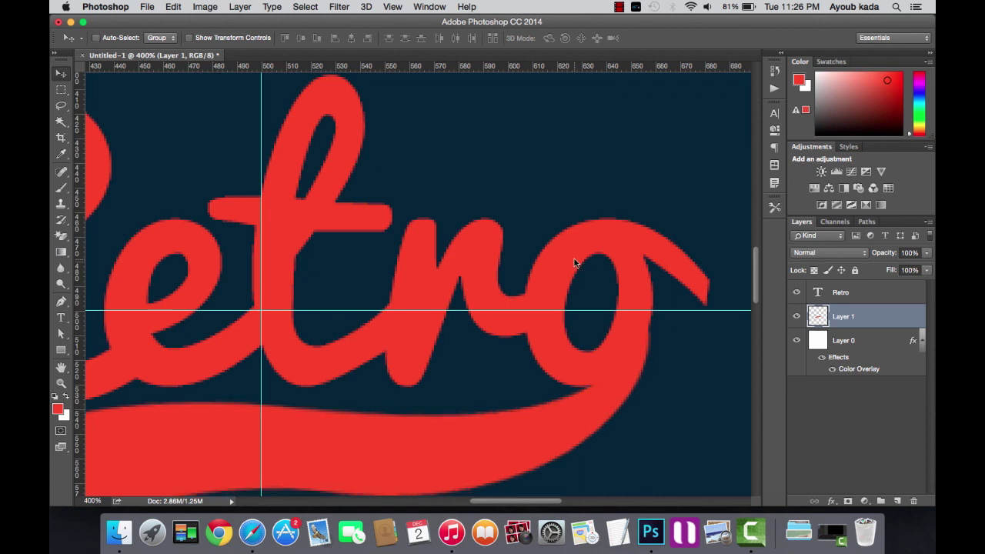
key(super+minus)
key(super+minus)
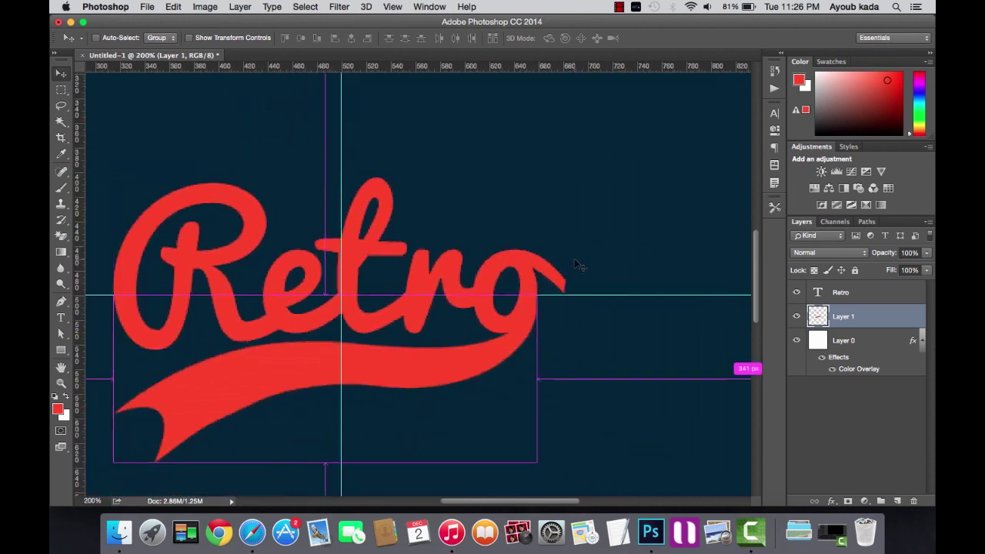
key(super+minus)
key(super+minus)
key(super+minus)
key(super+plus)
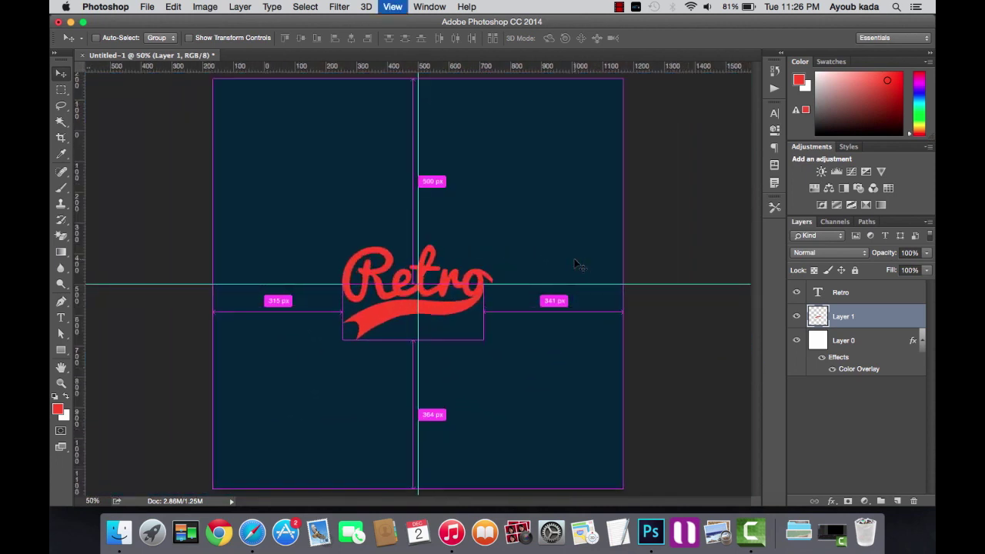
Create Group 1 containing the Retro text and the banner Layer 1, then collapse it.
click(825, 298)
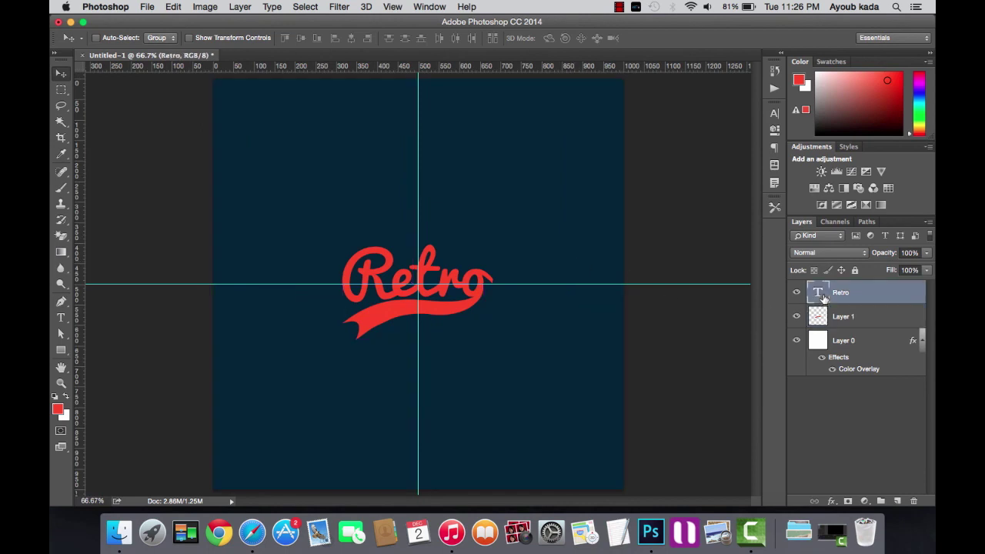
click(880, 501)
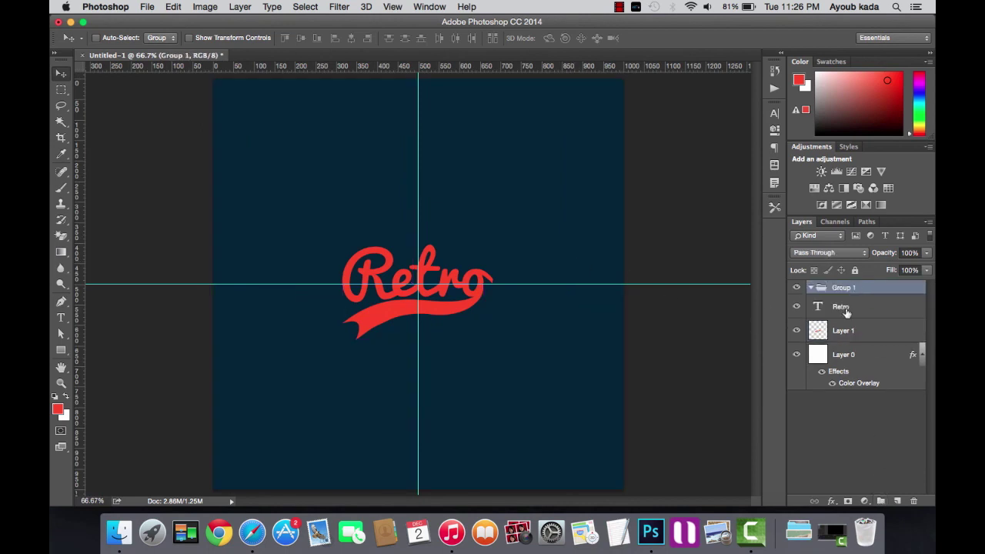
click(846, 307)
key(super+plus)
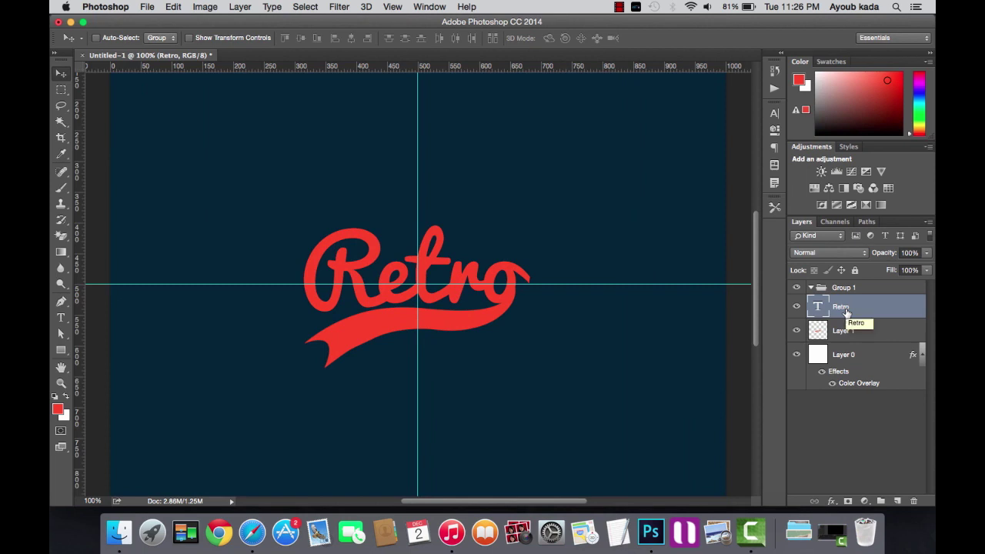
click(796, 306)
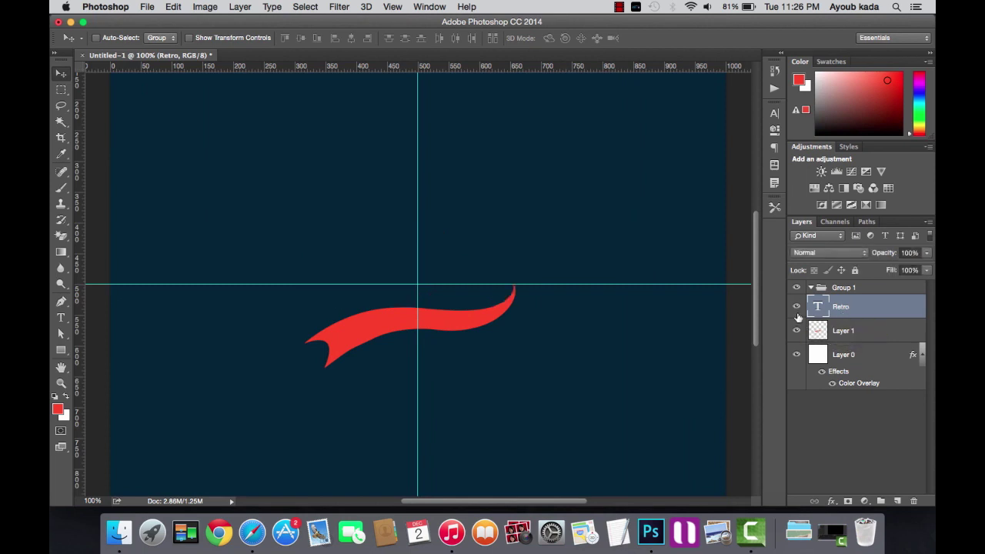
click(796, 331)
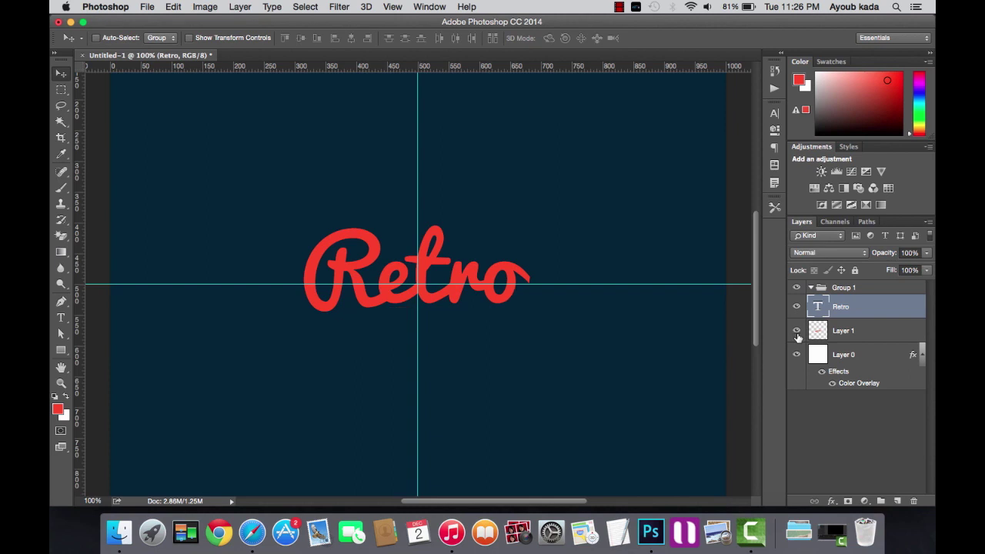
shift+click(854, 332)
drag(853, 332, 861, 290)
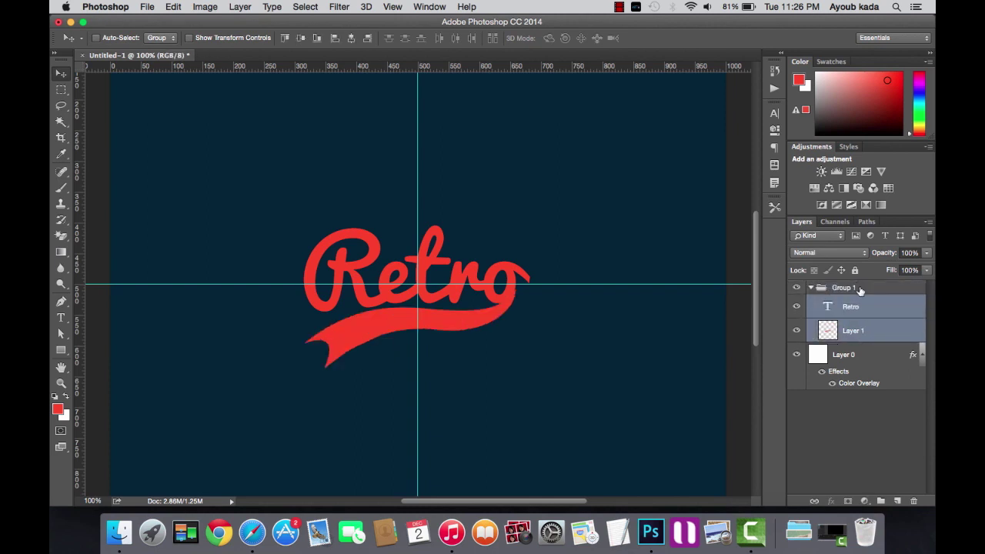
click(811, 289)
click(796, 287)
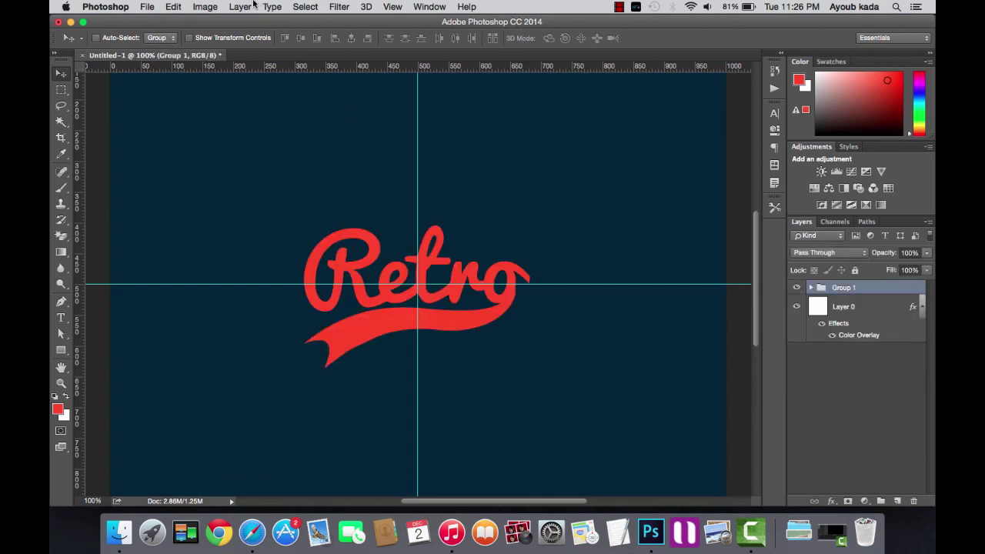
Duplicate Group 1 as Group 1 copy.
click(254, 7)
click(254, 44)
key(Return)
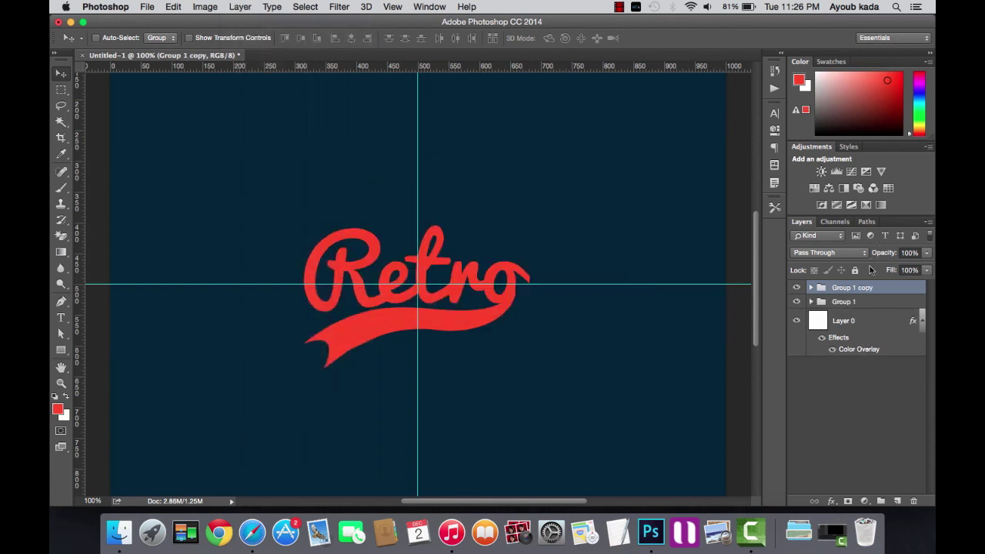
double_click(873, 301)
Give Group 1 a white Color Overlay and nudge it right and down.
click(560, 189)
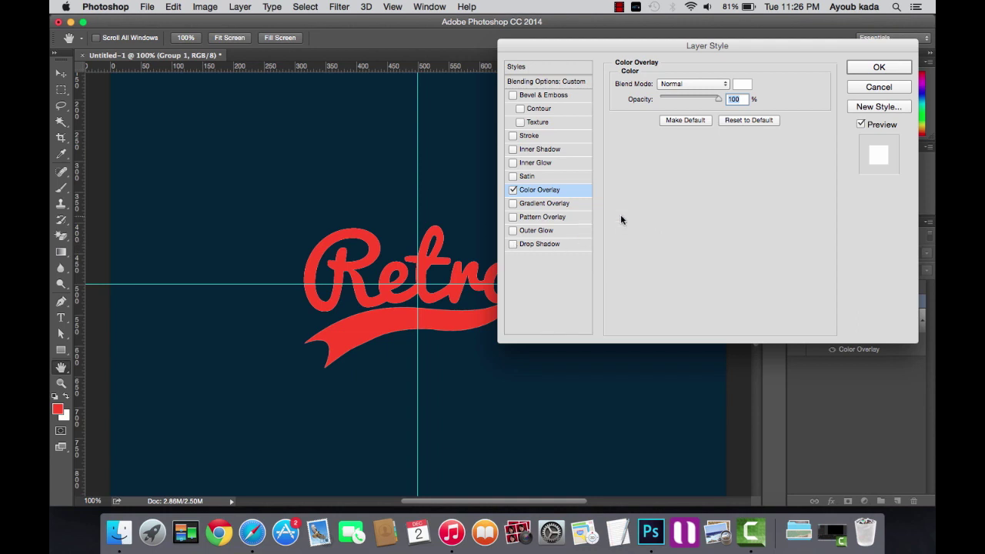
key(Return)
key(v)
key(Right)
key(Right)
key(Right)
key(Down)
key(Down)
key(Down)
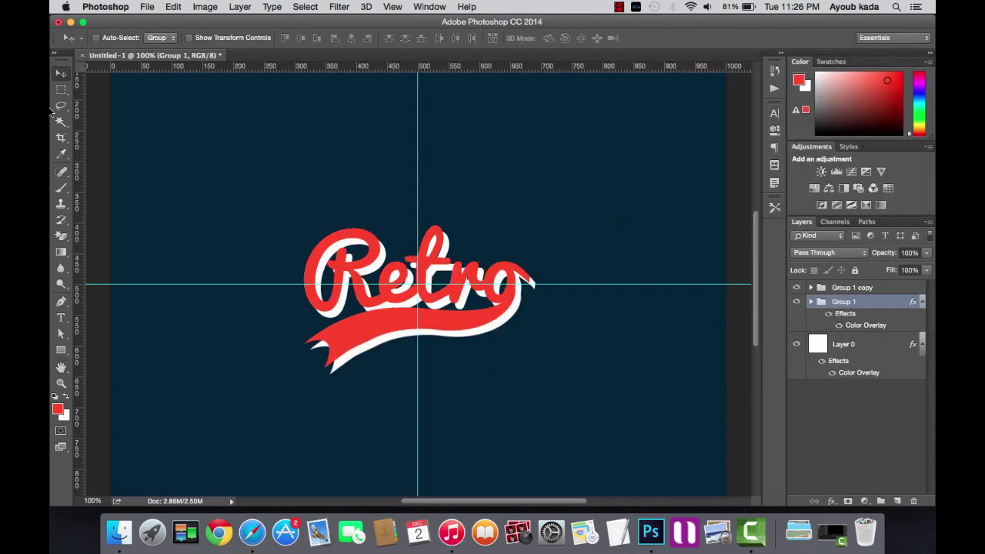
Add a white Normal Drop Shadow at 100% opacity to Group 1.
double_click(859, 318)
click(539, 244)
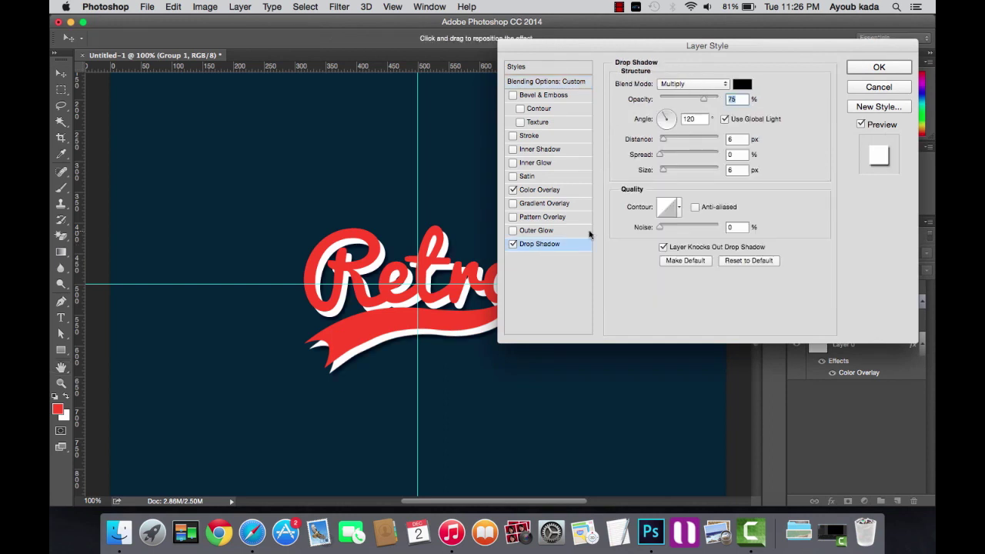
drag(704, 103, 719, 100)
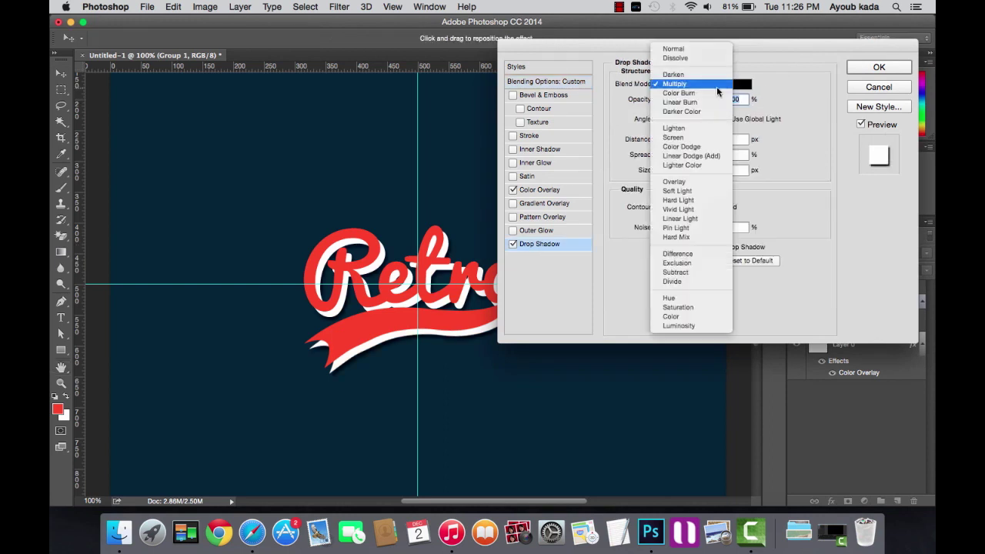
click(697, 84)
click(676, 49)
click(742, 84)
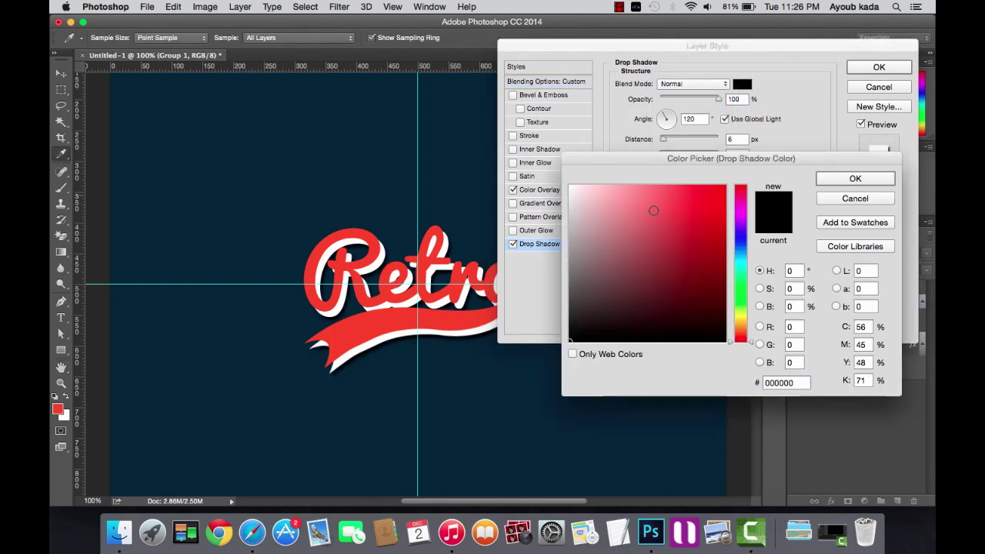
click(533, 125)
key(Return)
Set the drop shadow spread to 100%, distance 0 and size 6 px.
key(super+plus)
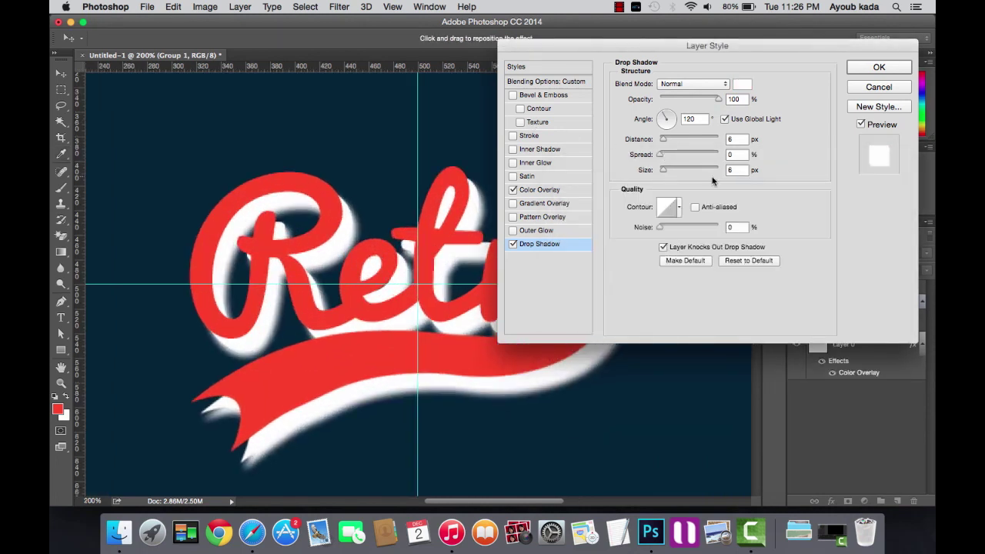
drag(660, 153, 760, 156)
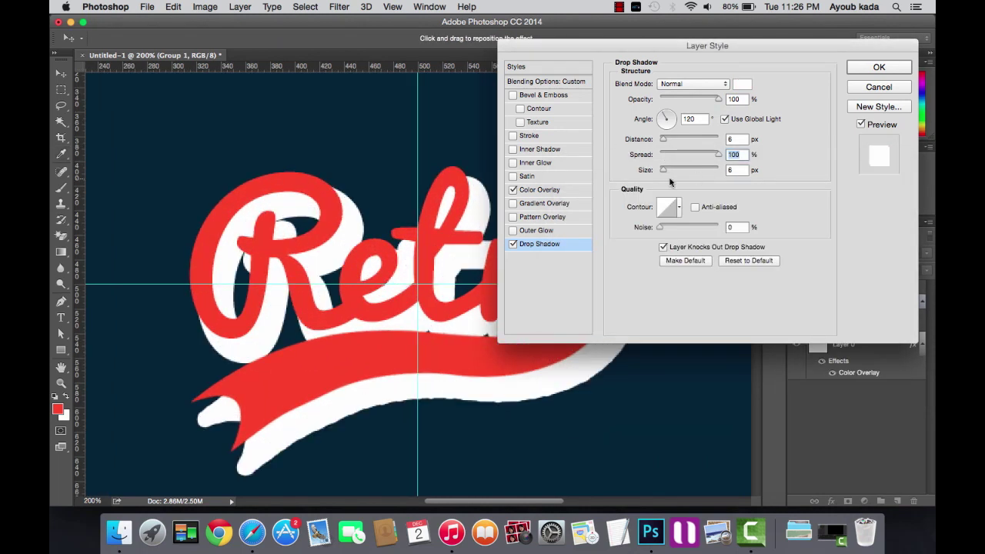
key(Tab)
drag(670, 141, 658, 141)
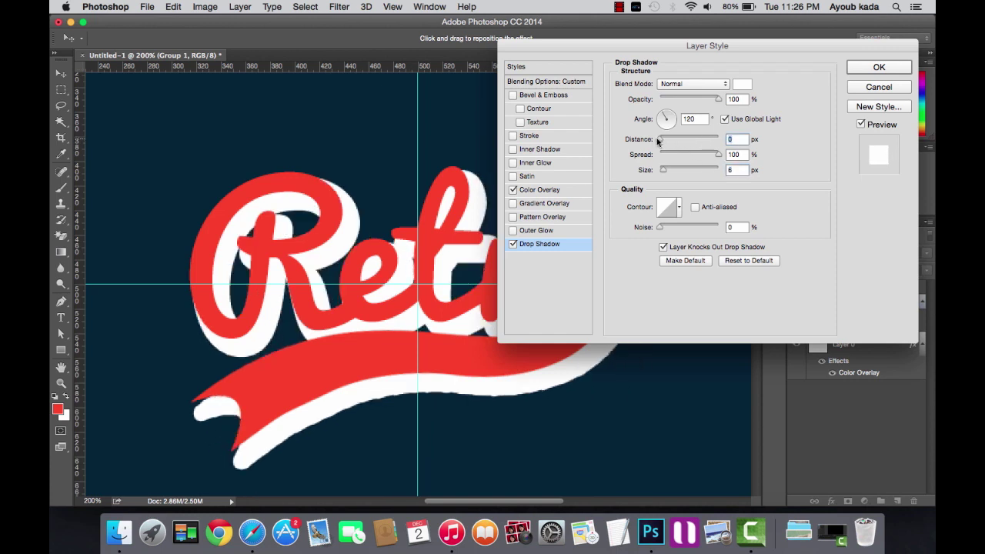
click(742, 170)
key(Down)
key(Up)
key(Return)
key(ctrl+0)
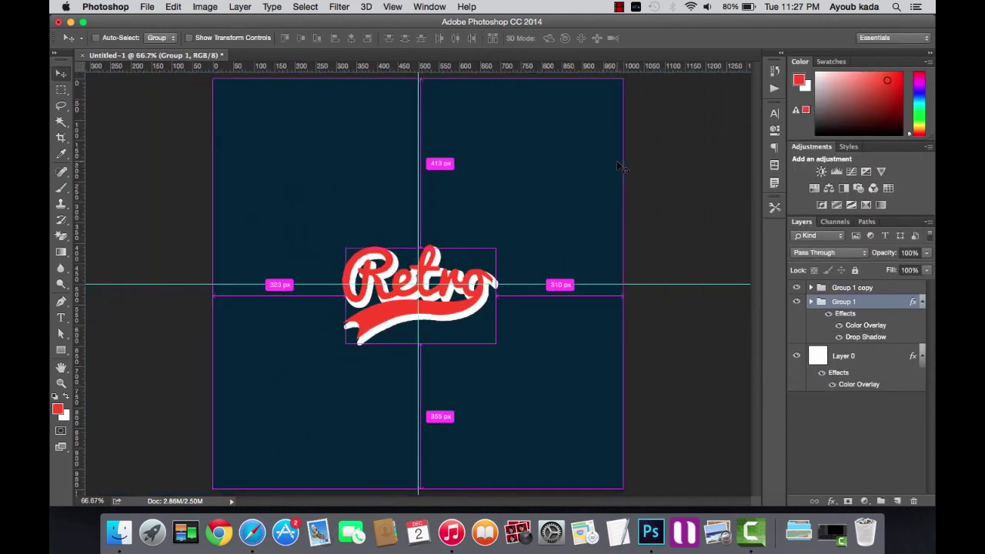
Reduce Group 1's white drop shadow size to 2 px.
key(ctrl+minus)
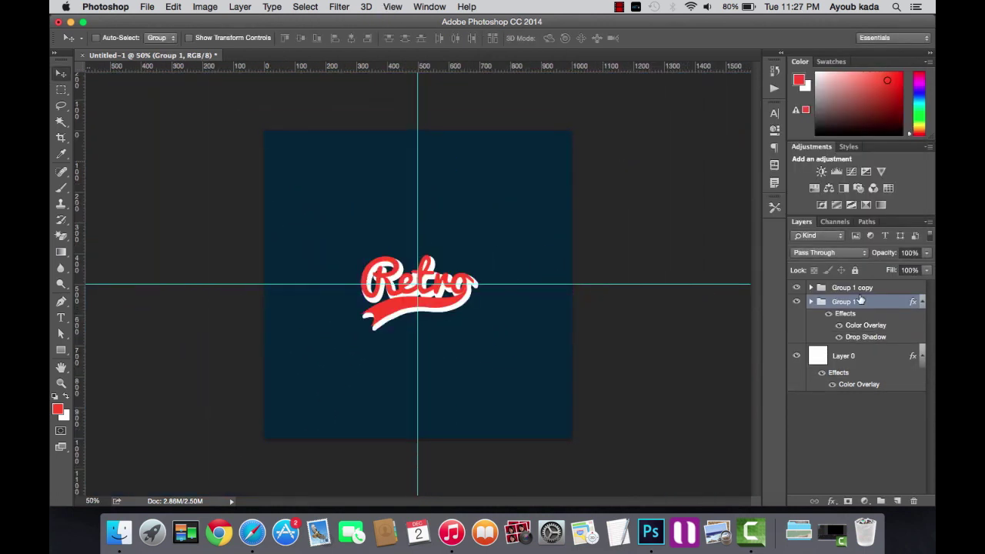
key(ctrl+plus)
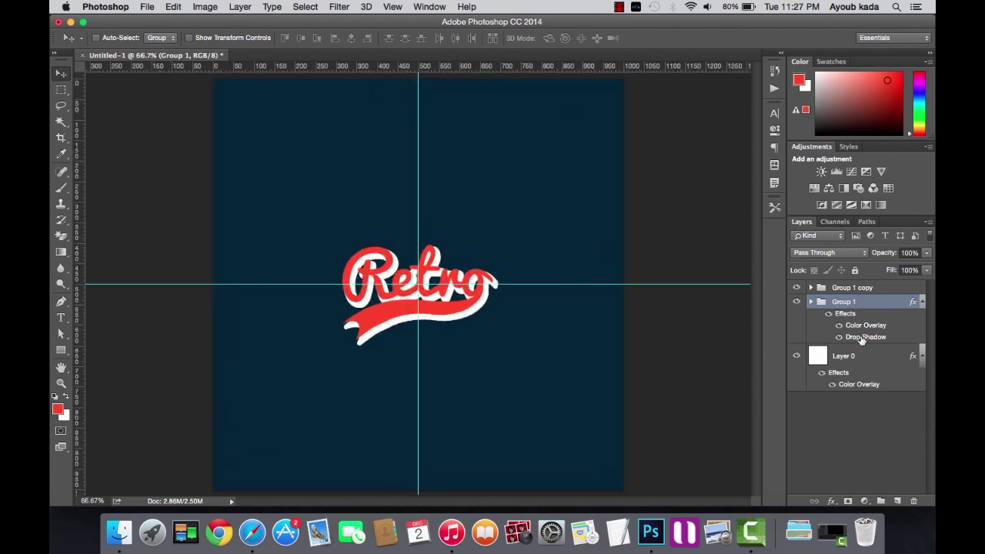
double_click(861, 338)
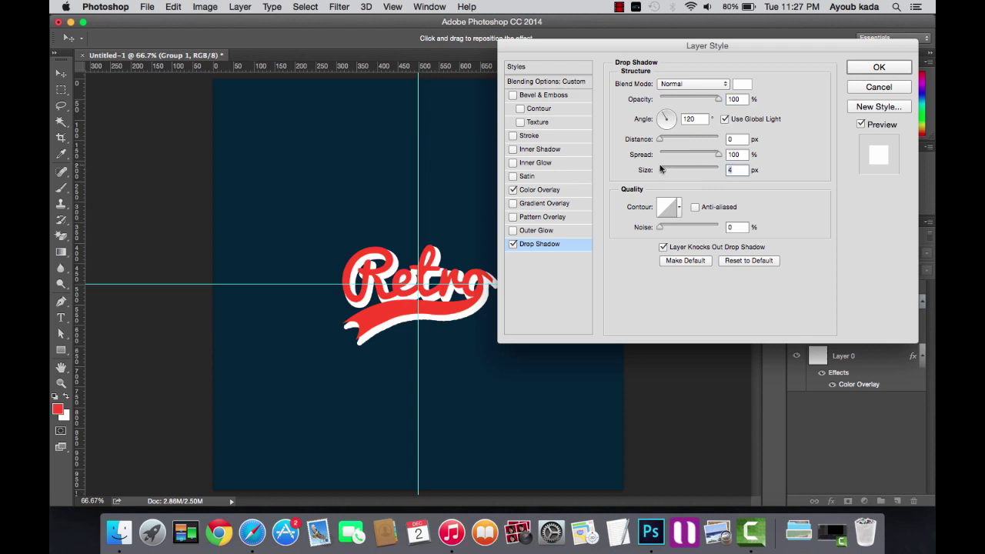
drag(663, 170, 660, 168)
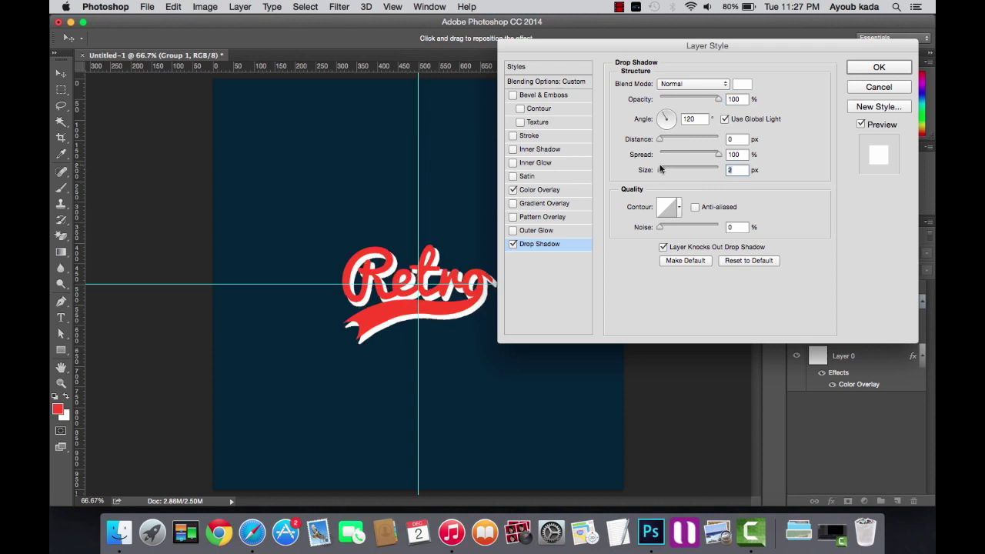
key(Return)
Nudge the logo slightly with the arrow keys to fine-tune its position.
key(Up)
key(Left)
key(Up)
key(Up)
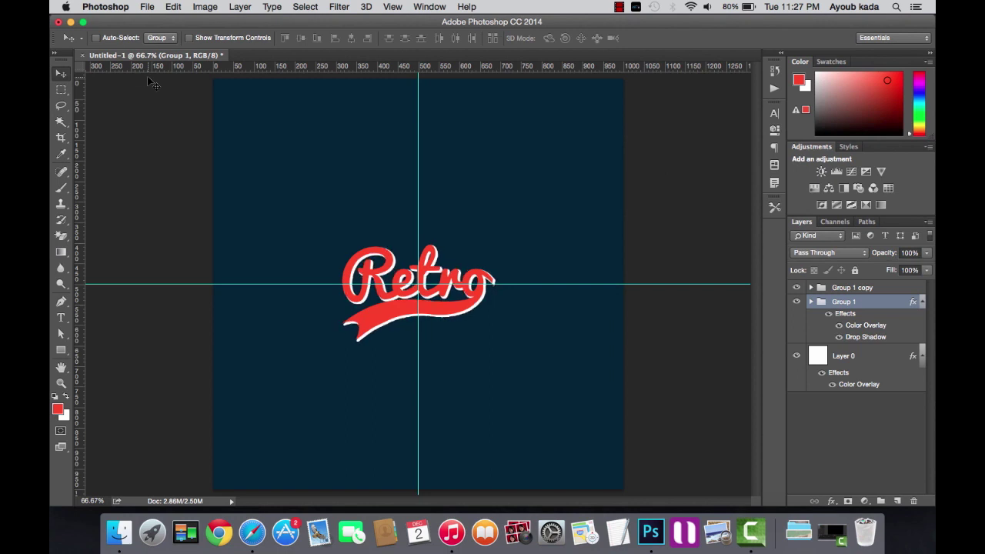
key(ctrl+z)
key(ctrl+z)
key(ctrl+z)
key(Down)
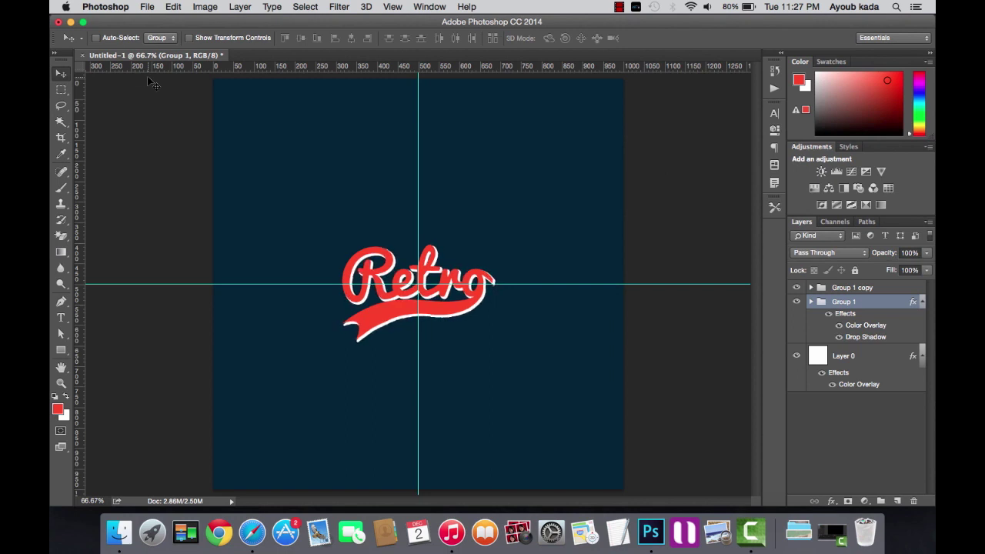
key(ctrl+minus)
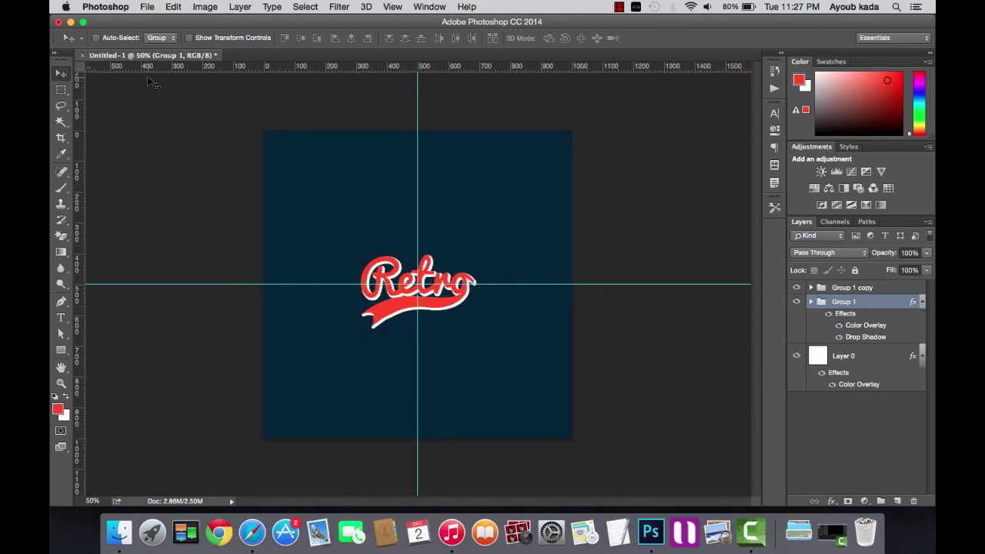
key(ctrl+plus)
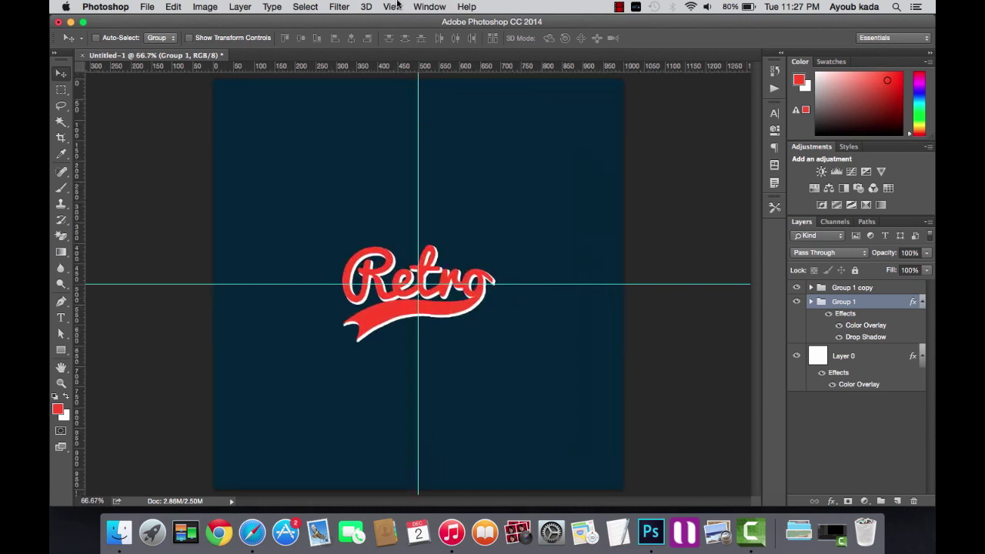
click(394, 6)
click(393, 6)
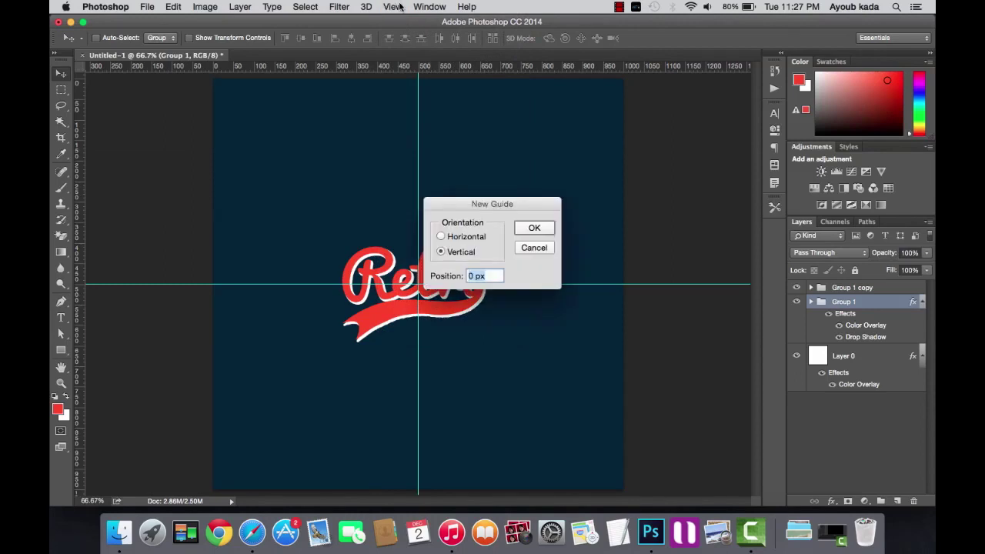
click(534, 247)
click(393, 6)
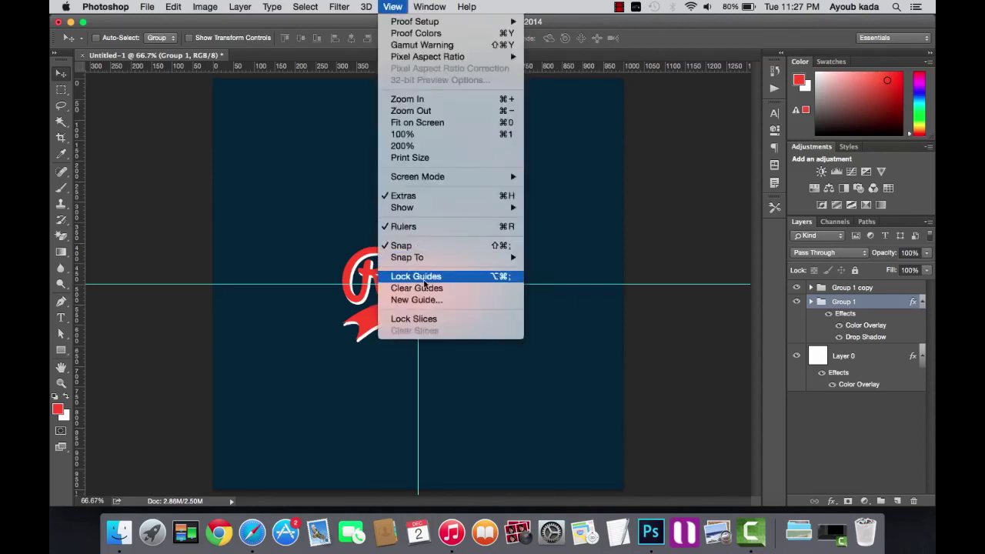
click(433, 290)
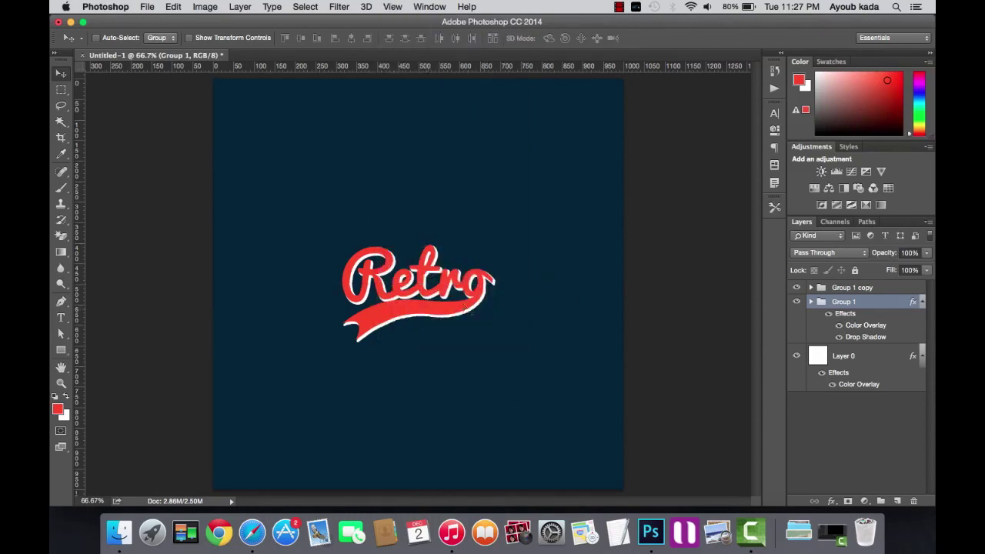
key(super+minus)
shift+click(837, 288)
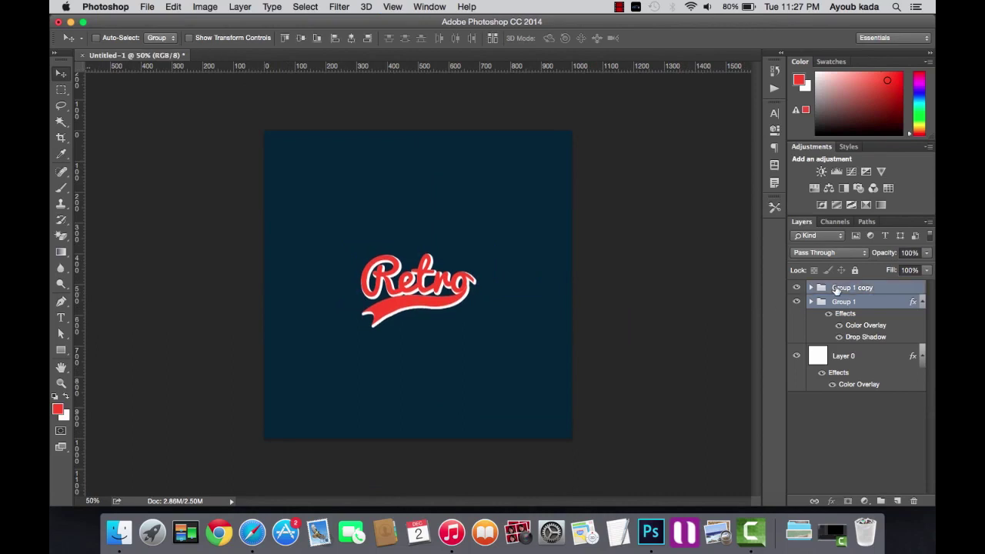
click(177, 6)
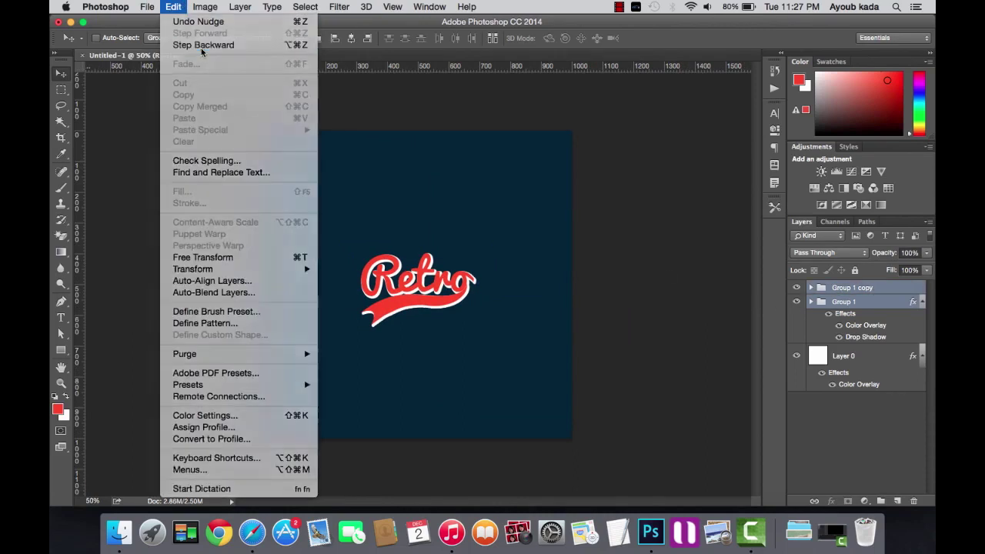
click(203, 44)
click(181, 7)
click(191, 45)
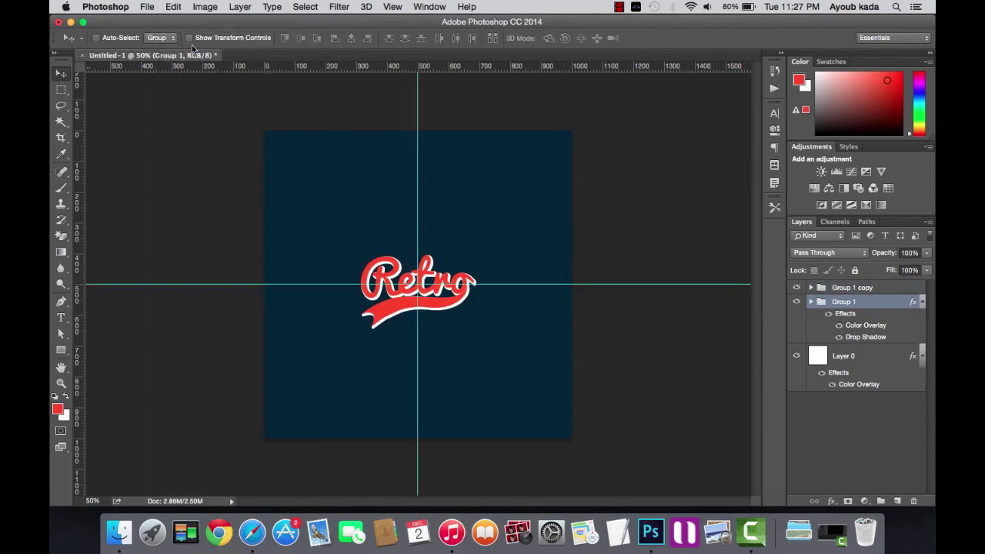
shift+click(870, 289)
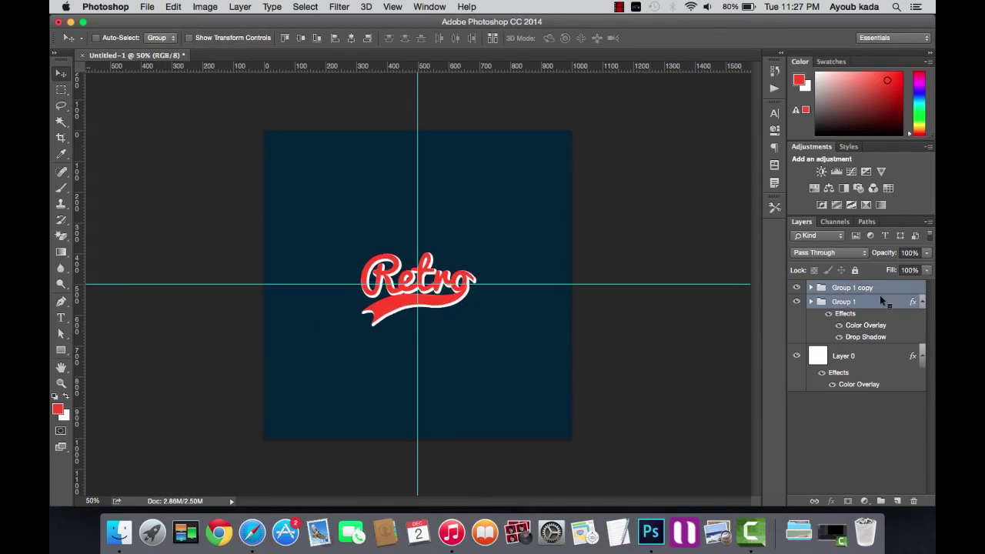
Convert both logo groups into one smart object and add a new layer above.
right_click(881, 301)
click(816, 272)
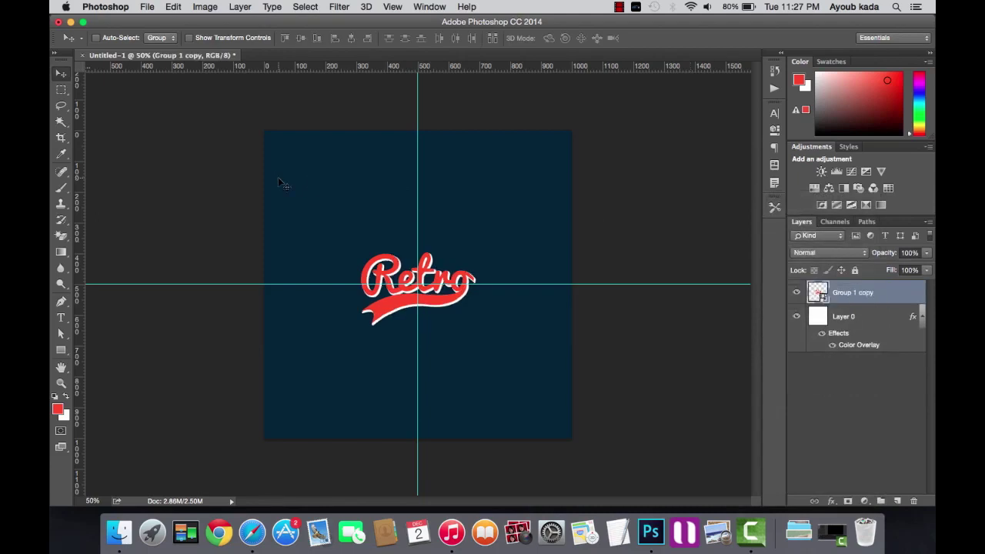
click(897, 501)
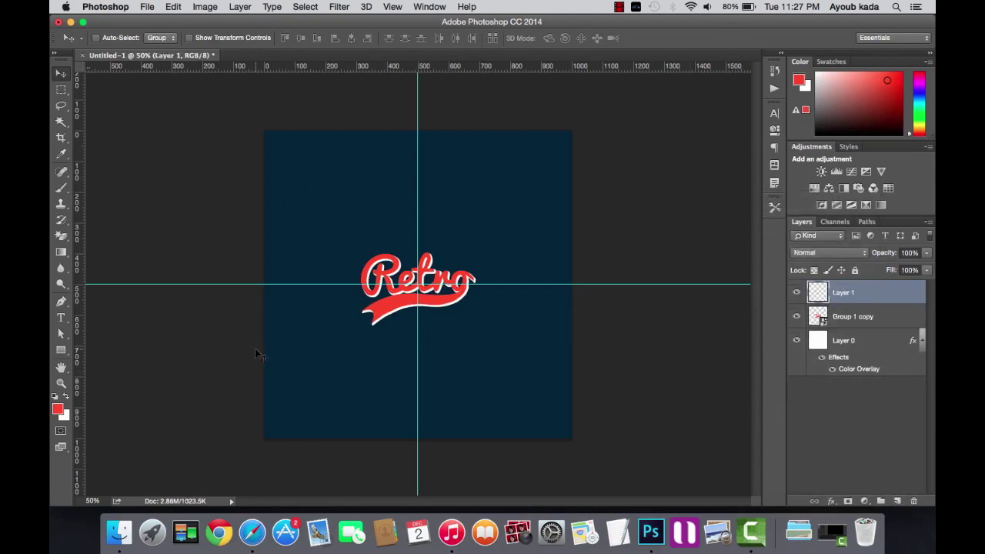
Stamp white grunge texture over the logo with brush preset 877.
click(62, 187)
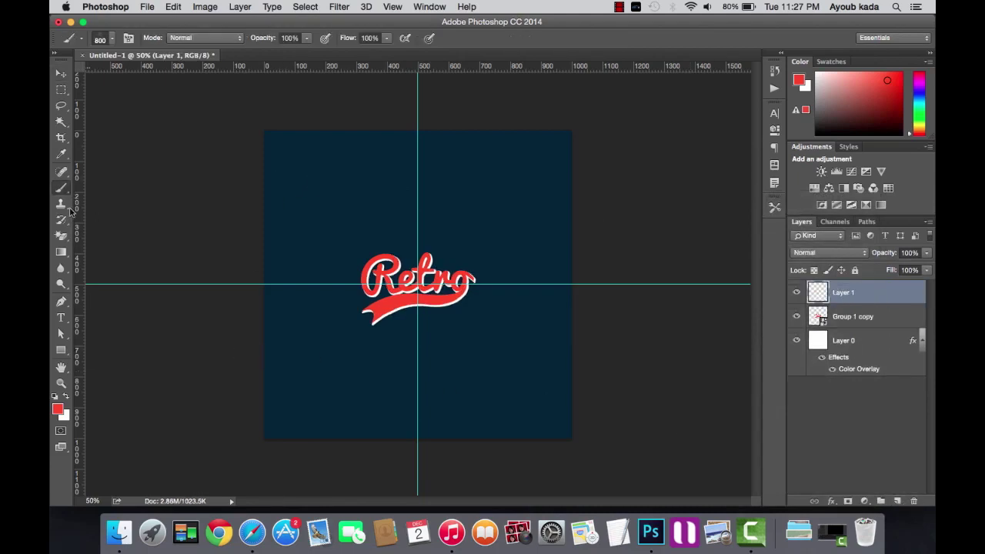
click(65, 398)
click(107, 41)
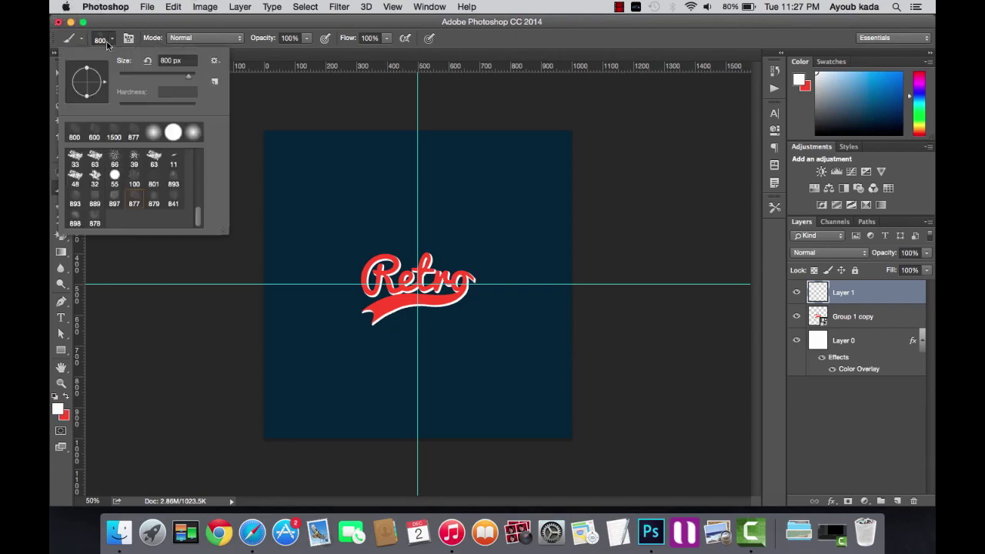
click(137, 202)
click(415, 285)
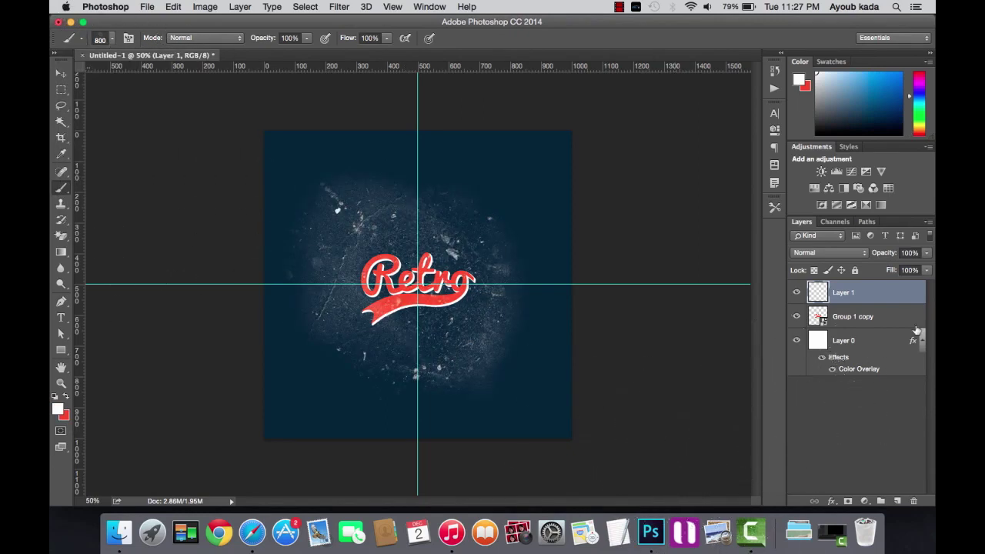
Clip the grunge texture layer to the logo as a clipping mask.
right_click(891, 289)
click(769, 198)
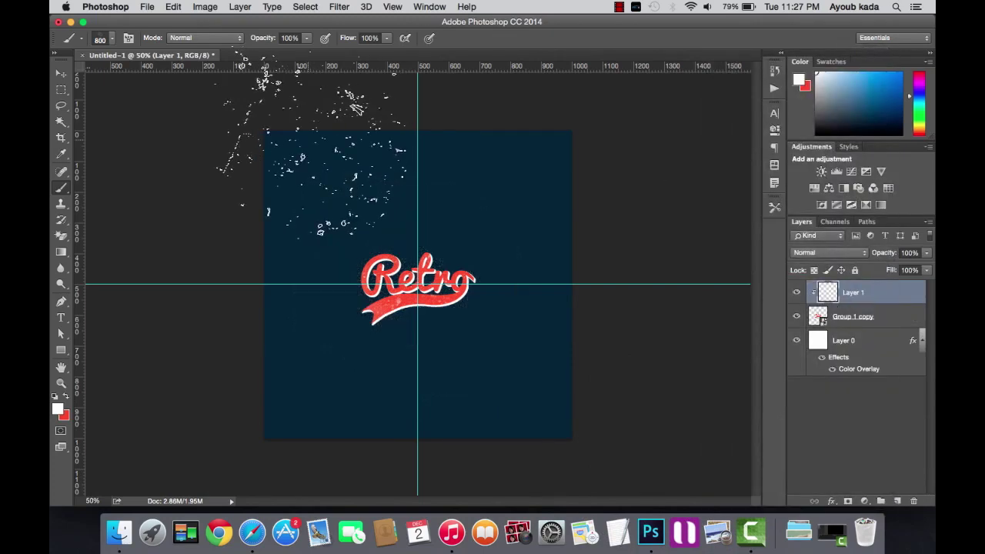
click(61, 74)
key(super+plus)
key(super+plus)
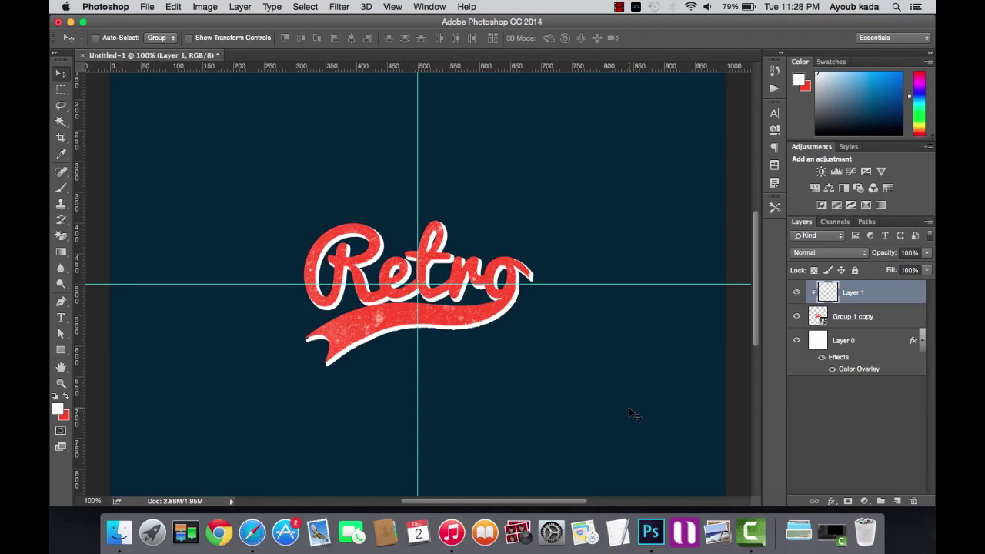
key(super+minus)
key(super+minus)
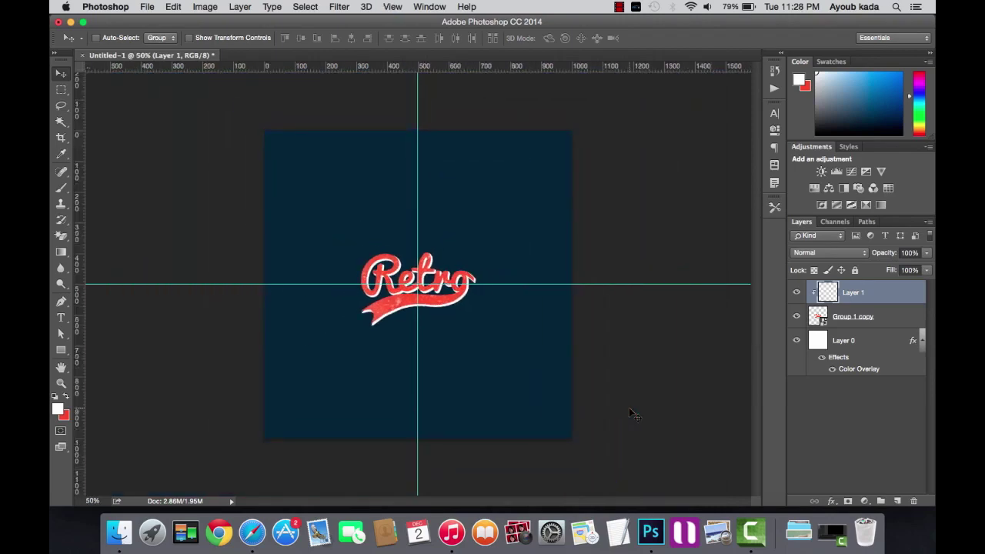
Clear the guides and set a 583 × 583 px square crop frame around the Retro logo.
click(392, 6)
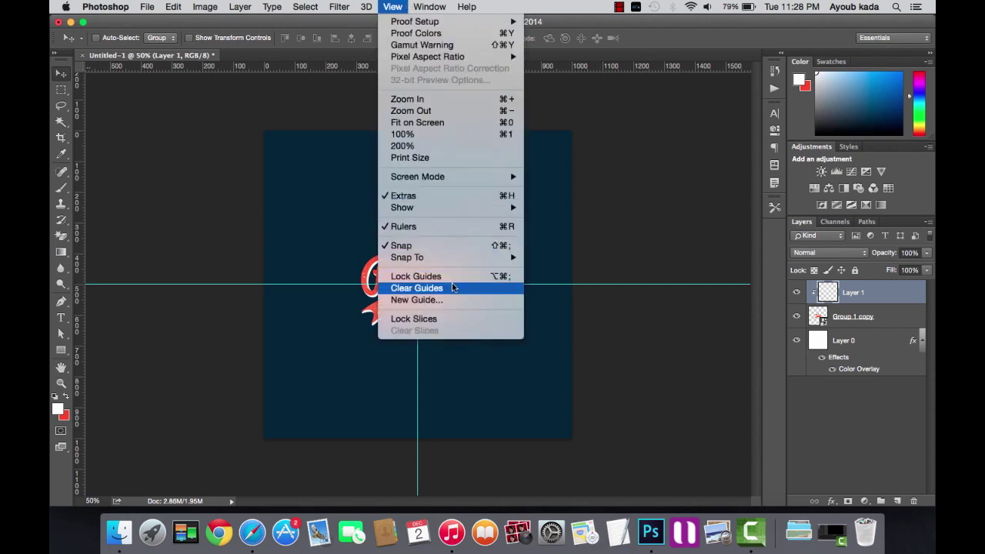
click(408, 283)
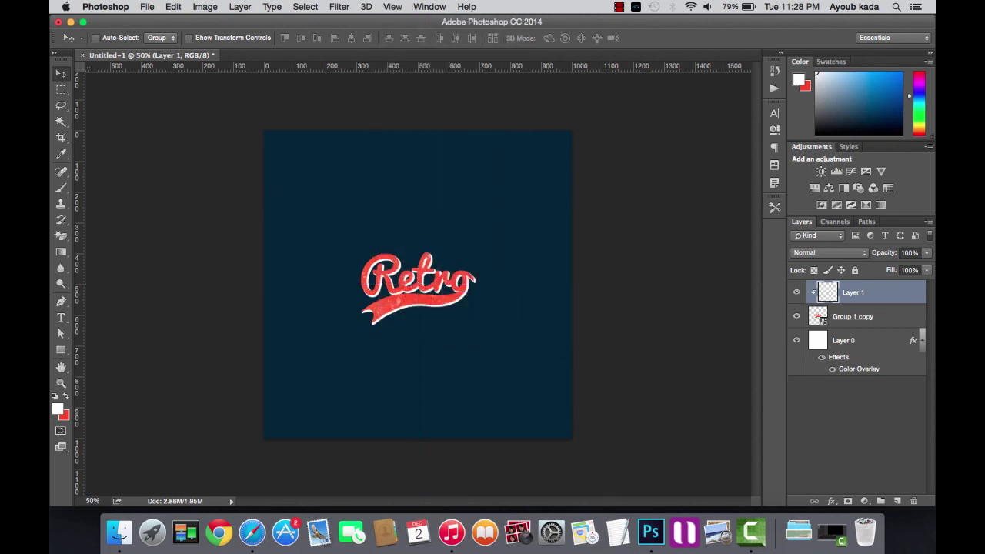
click(61, 137)
drag(571, 131, 529, 172)
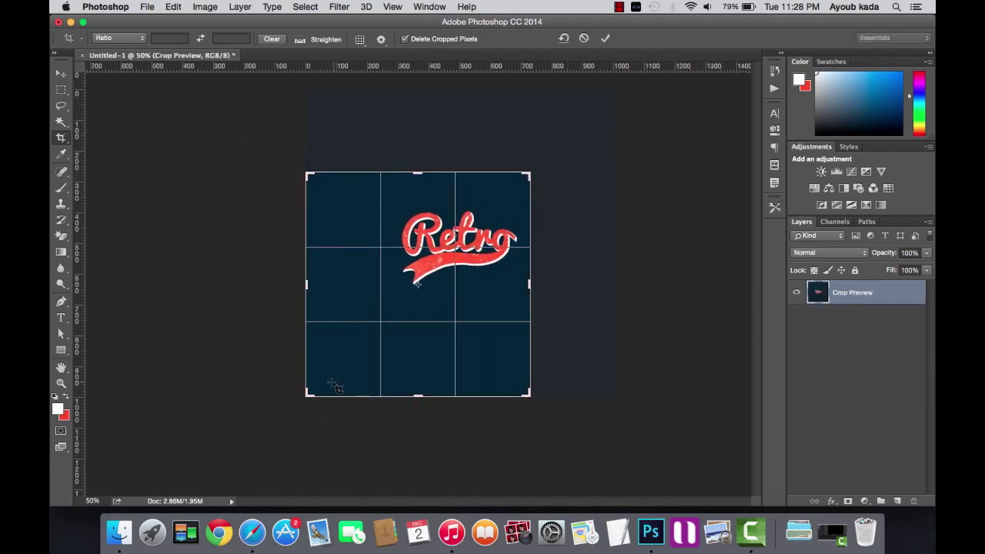
drag(308, 394, 337, 366)
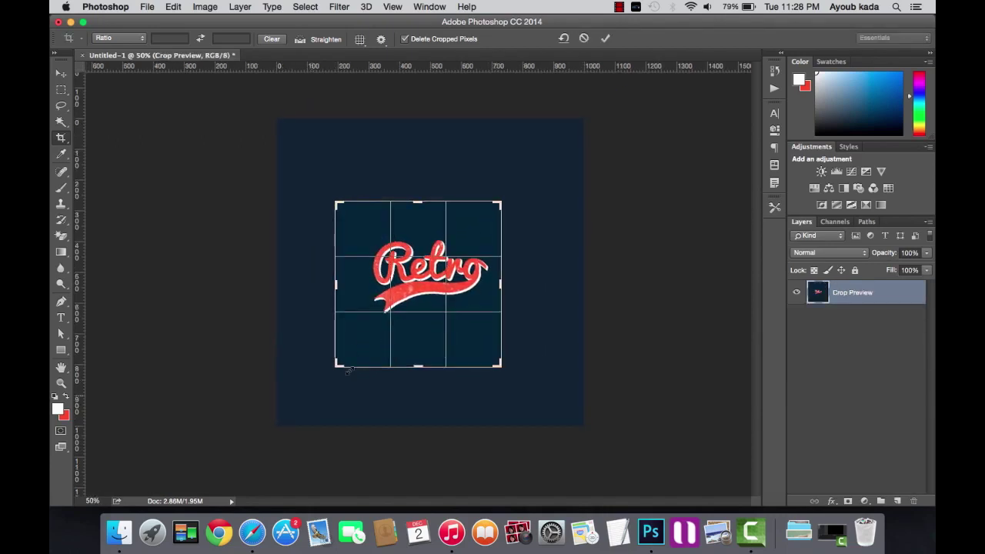
drag(501, 203, 508, 195)
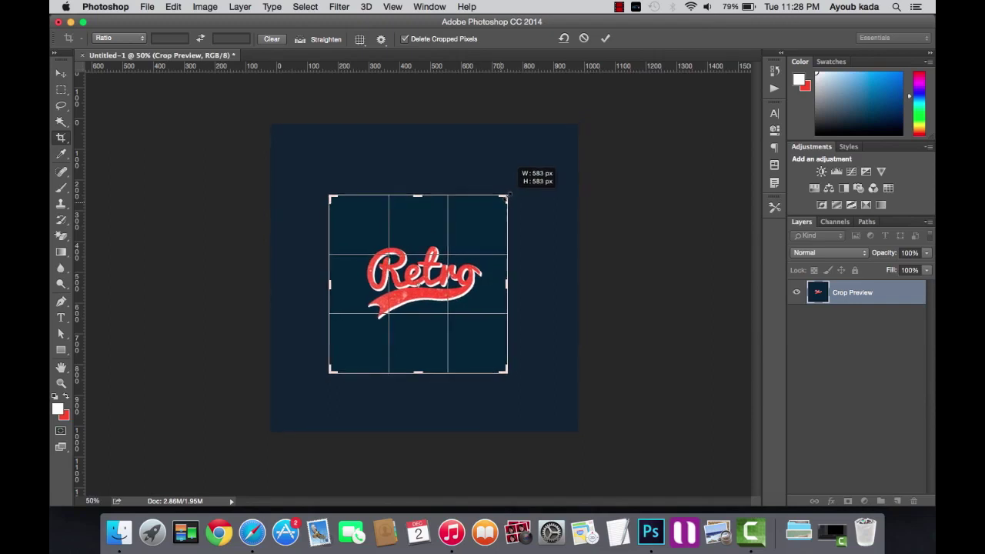